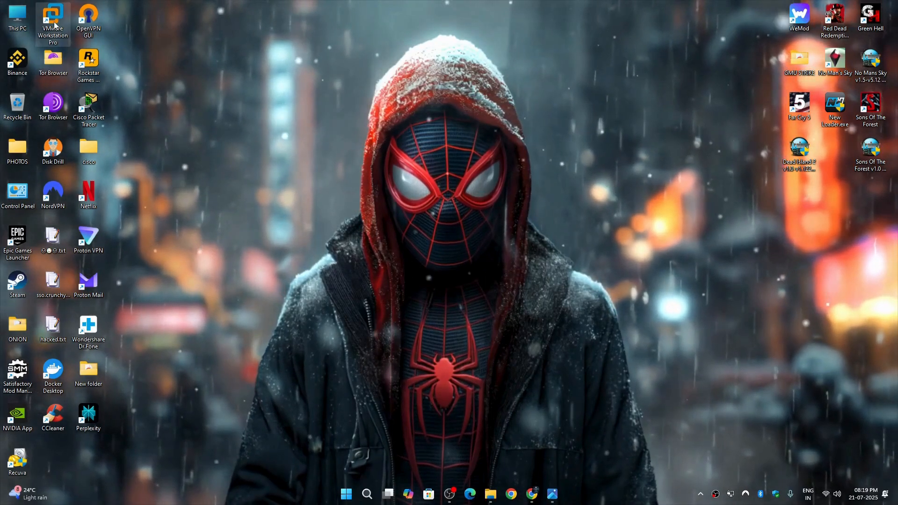
# Launch VMware Workstation Pro from its desktop shortcut, then restore its window from the taskbar.
pyautogui.click(54, 22)
pyautogui.doubleClick(54, 22)
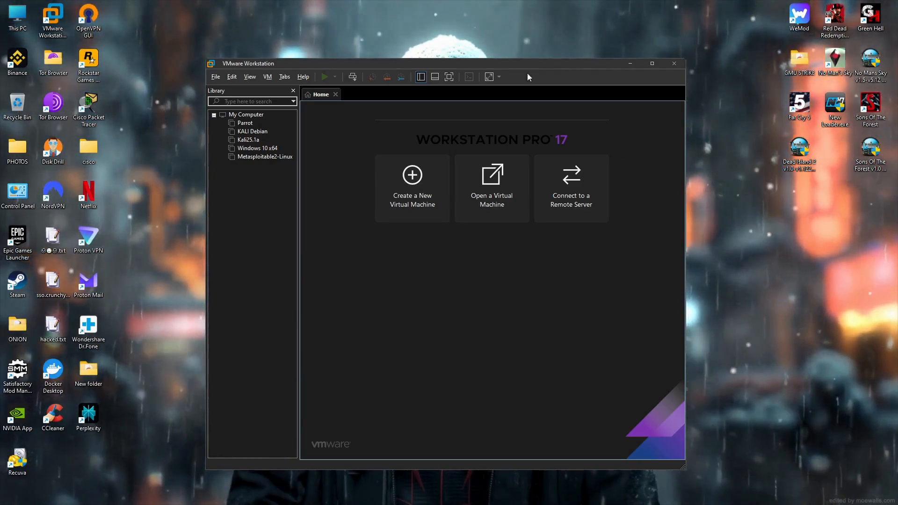
pyautogui.click(630, 63)
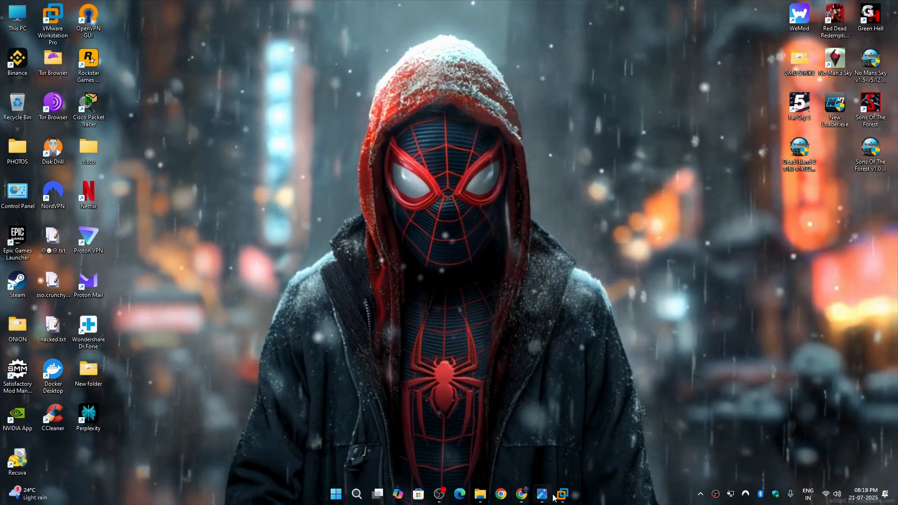
pyautogui.click(561, 495)
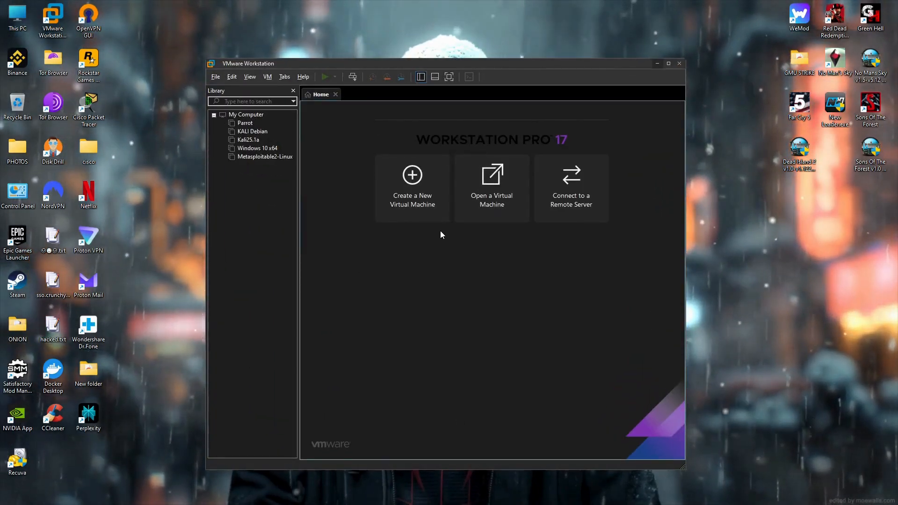
# Locate and select the Windows 10 22H2 ISO in Explorer's SOFTWARE folder, then minimize Explorer.
pyautogui.click(481, 495)
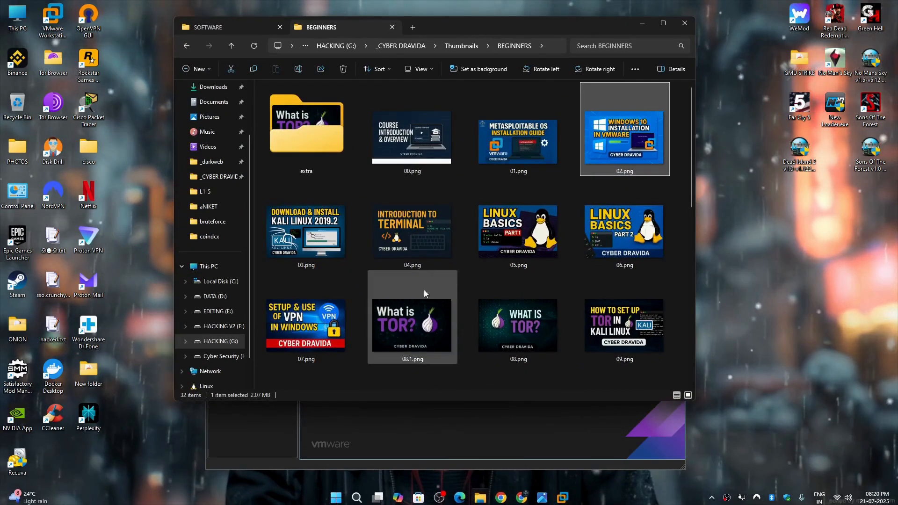
pyautogui.click(255, 28)
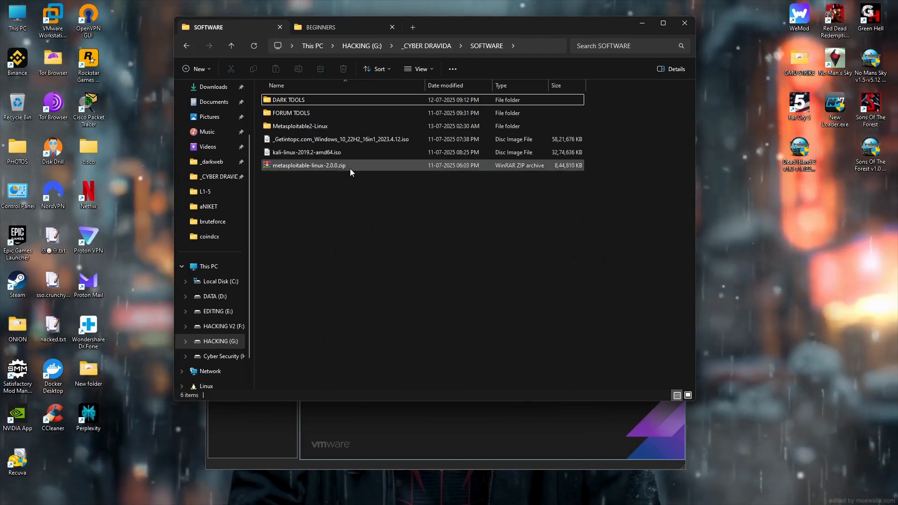
pyautogui.doubleClick(324, 123)
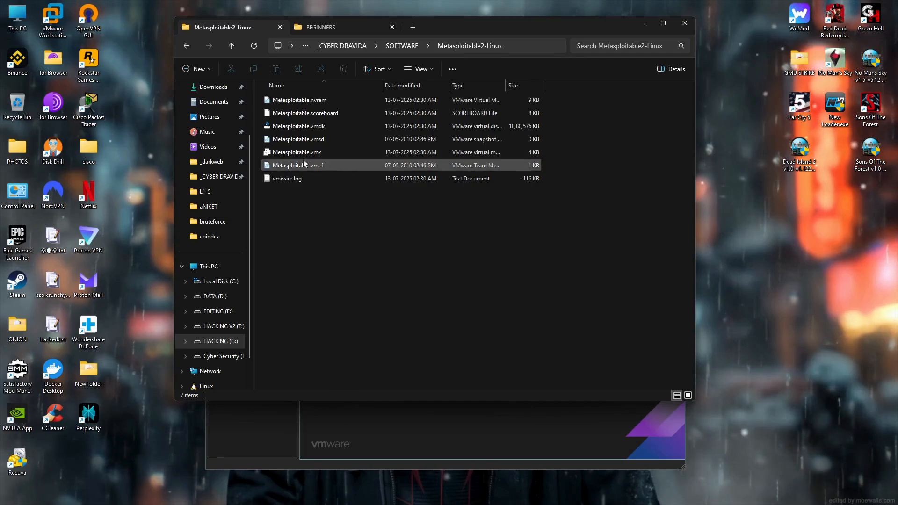
pyautogui.click(227, 49)
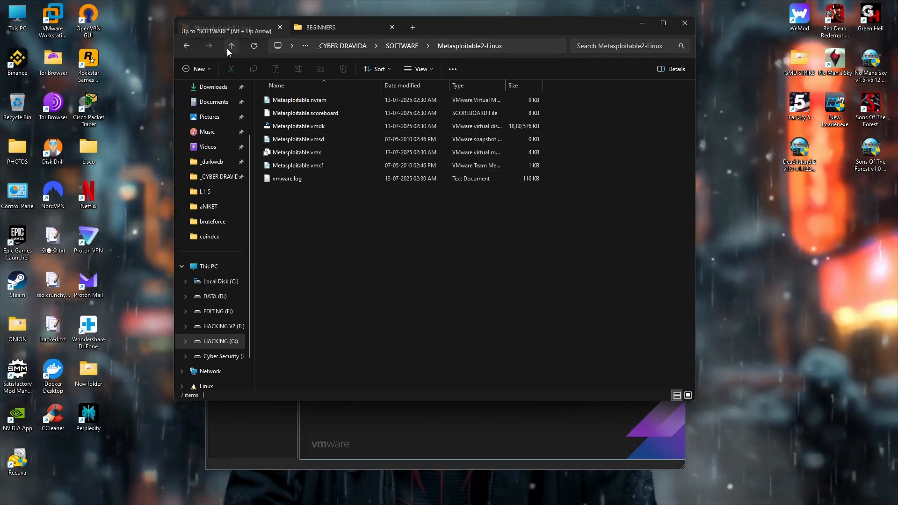
pyautogui.click(323, 140)
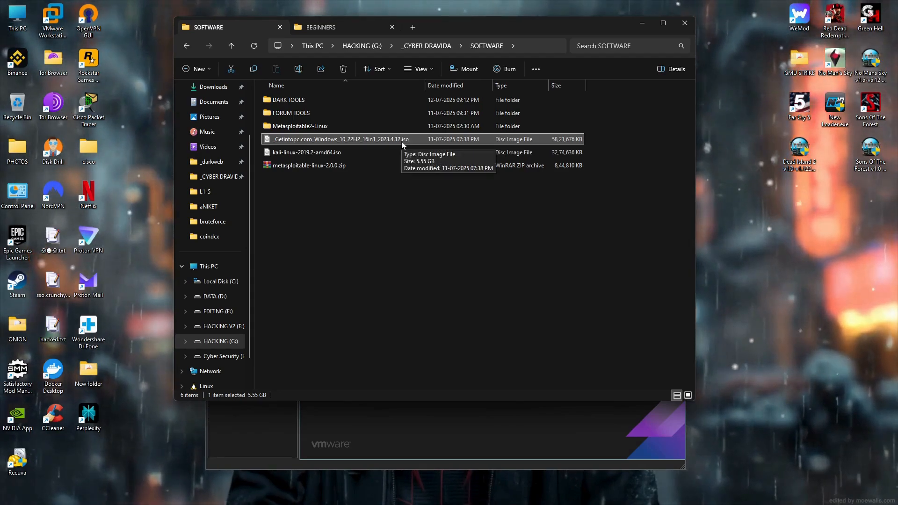
pyautogui.click(365, 202)
pyautogui.click(374, 143)
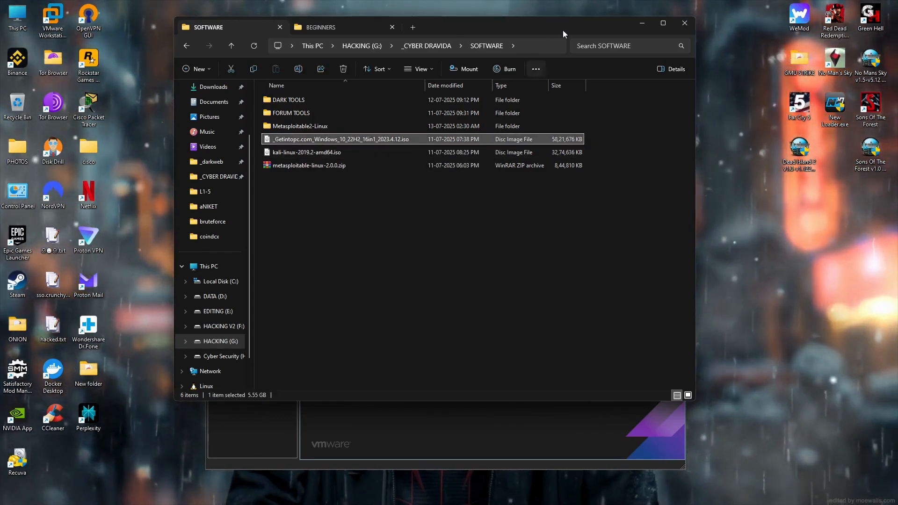
pyautogui.click(640, 24)
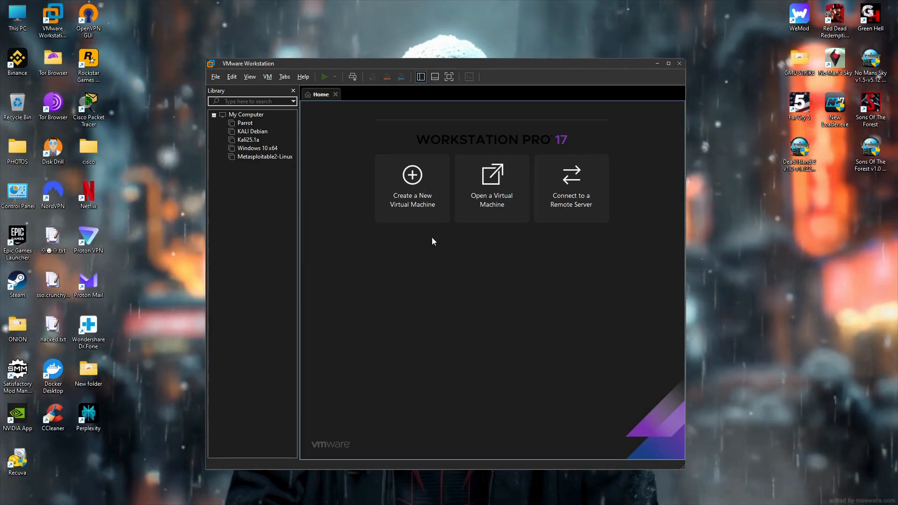
# Create a Typical new VM using the Windows 10 22H2 ISO as the installer disc image.
pyautogui.click(420, 201)
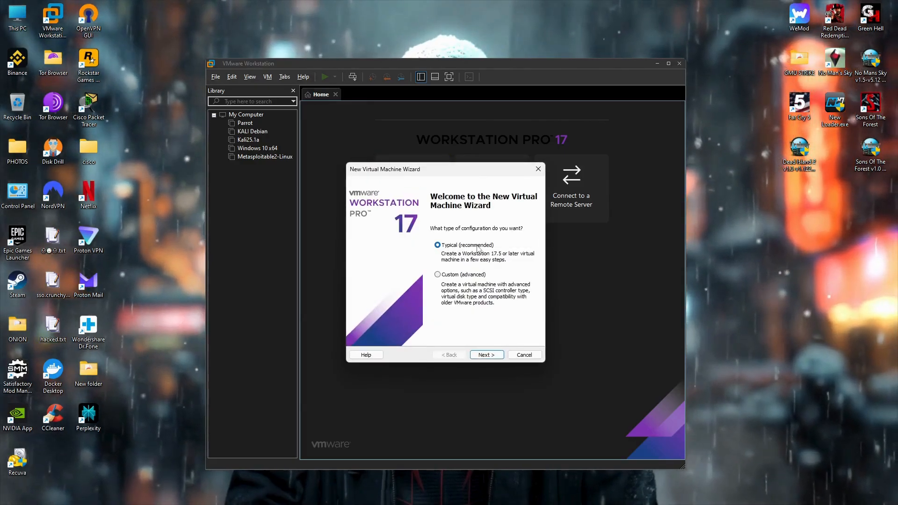
pyautogui.click(487, 356)
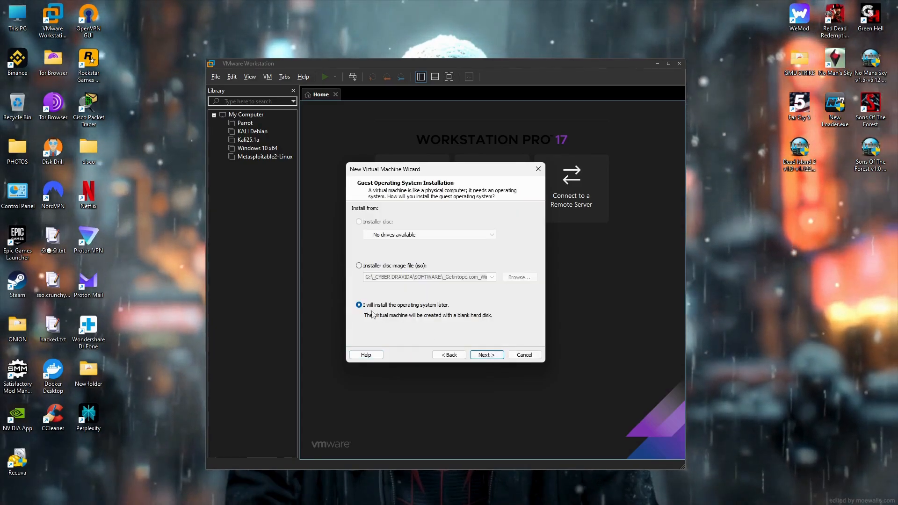
pyautogui.click(359, 270)
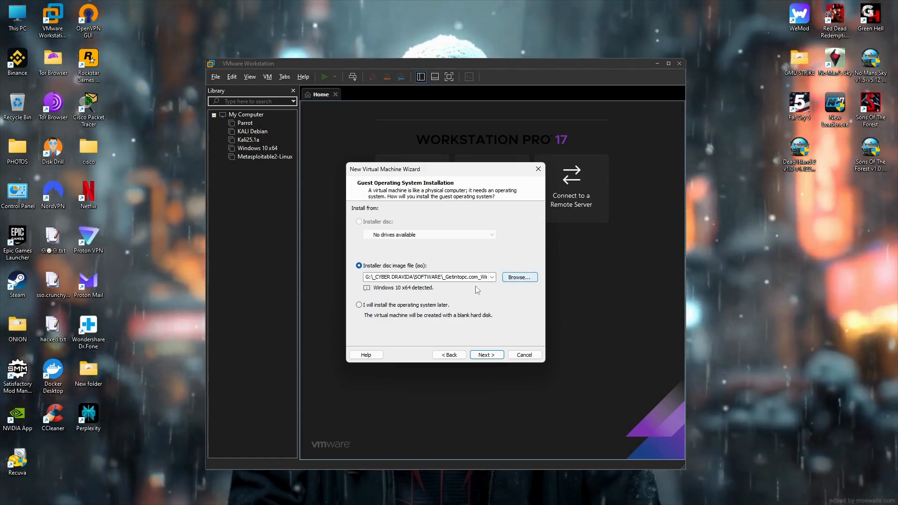
pyautogui.click(510, 278)
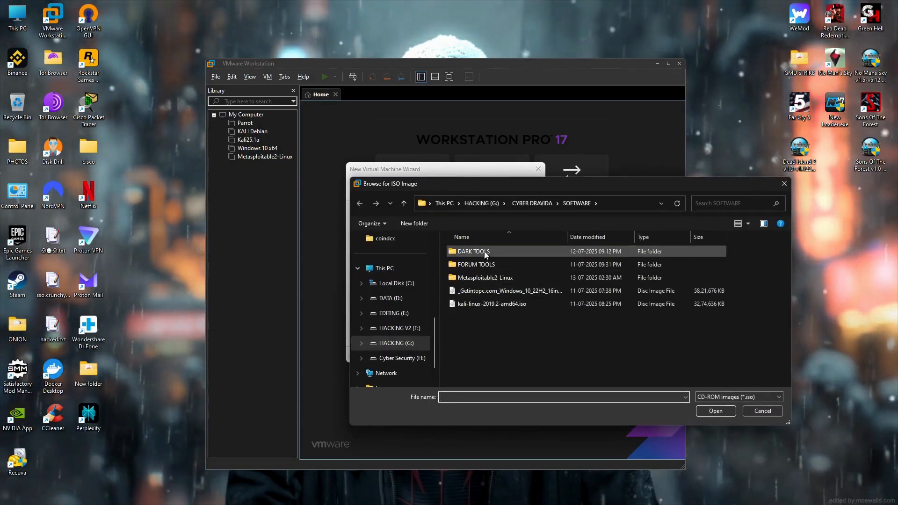
pyautogui.click(480, 294)
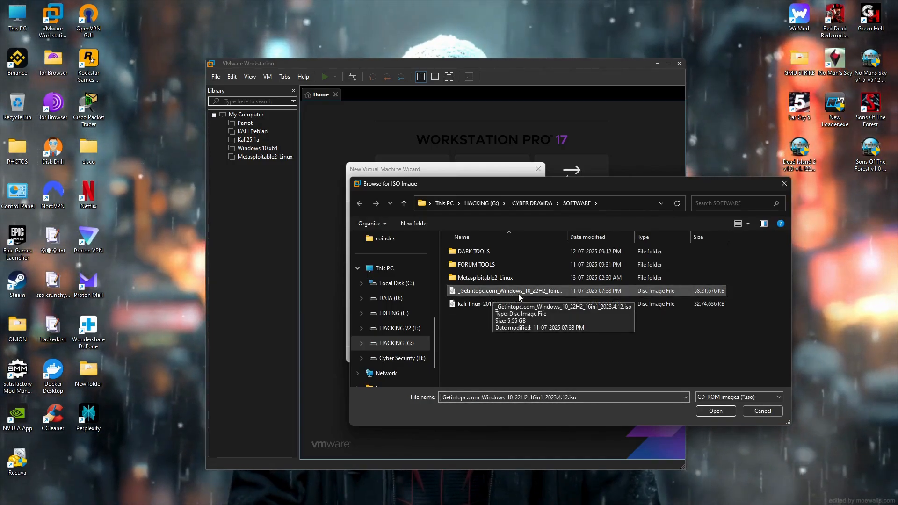
pyautogui.click(707, 406)
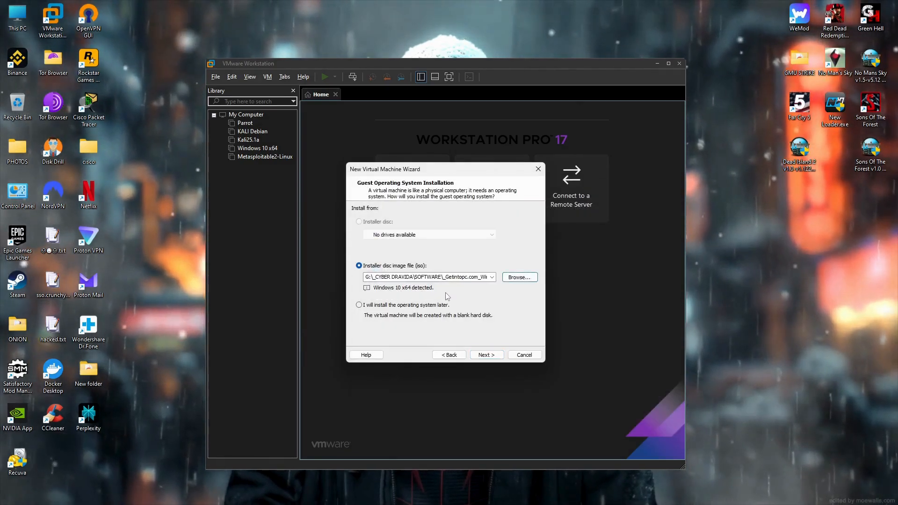
pyautogui.click(486, 356)
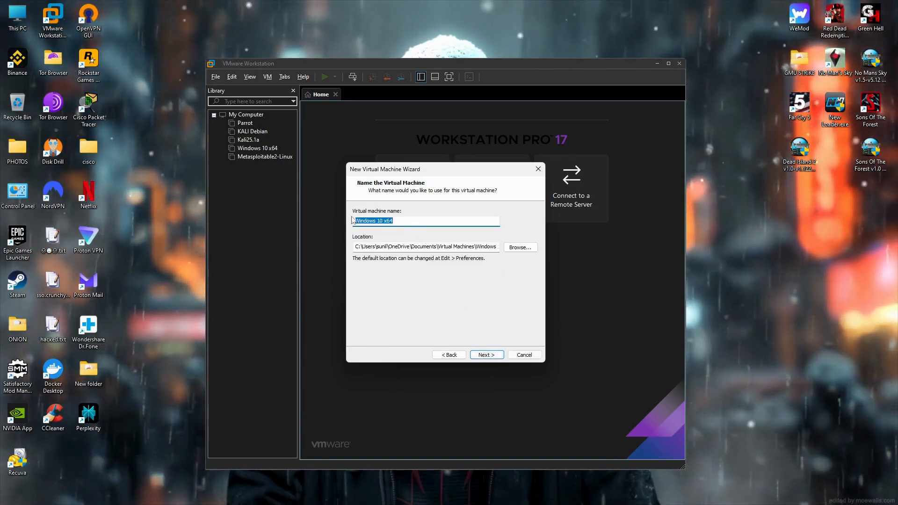
# Rename the VM to 'Windows 10 x64 dravida' and check the available drives in File Explorer.
pyautogui.click(399, 226)
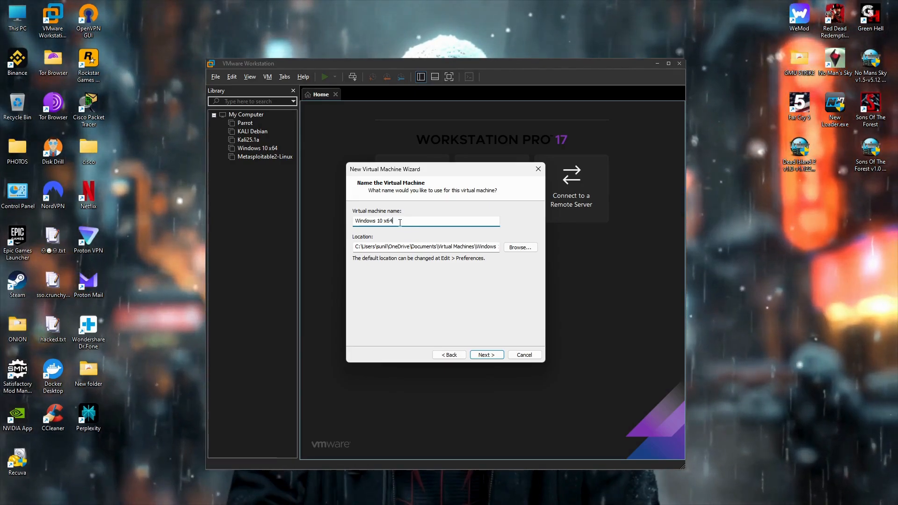
pyautogui.write('drav')
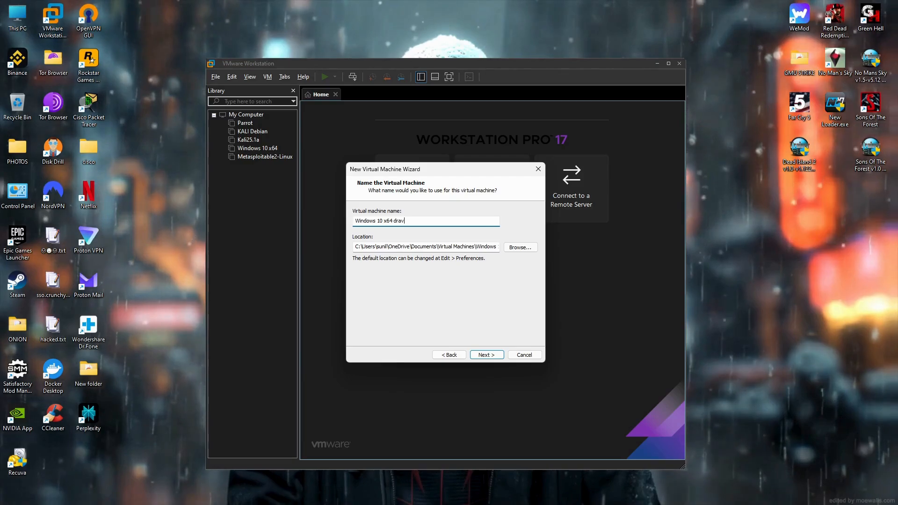
pyautogui.write('ida')
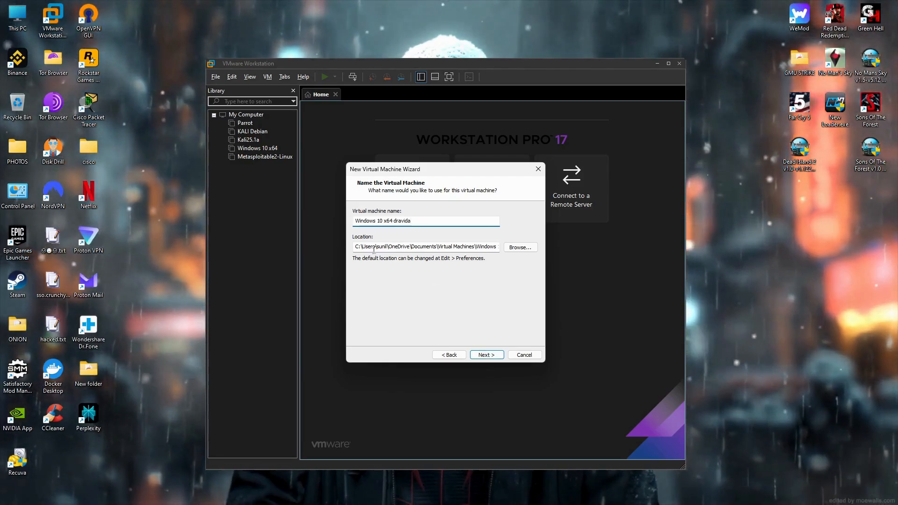
pyautogui.click(509, 250)
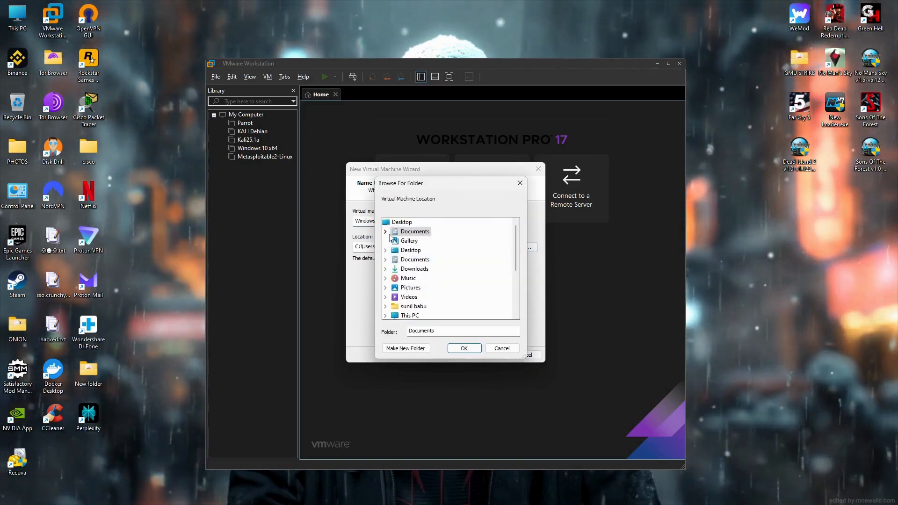
pyautogui.scroll(-3, 392, 302)
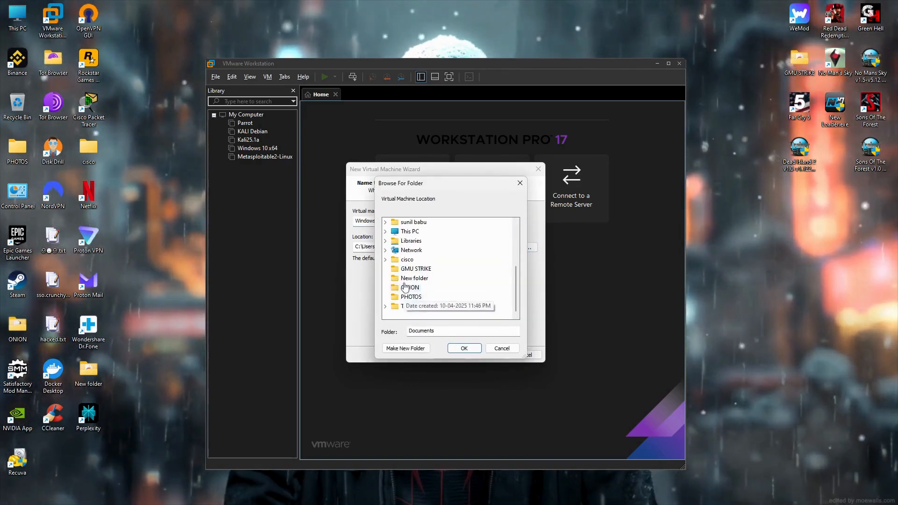
pyautogui.scroll(3, 407, 269)
pyautogui.click(481, 497)
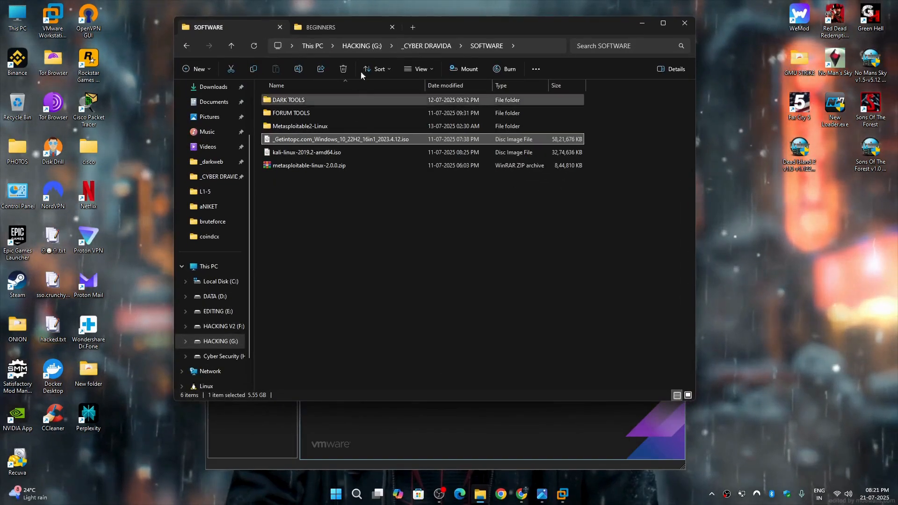
pyautogui.click(412, 27)
pyautogui.click(225, 328)
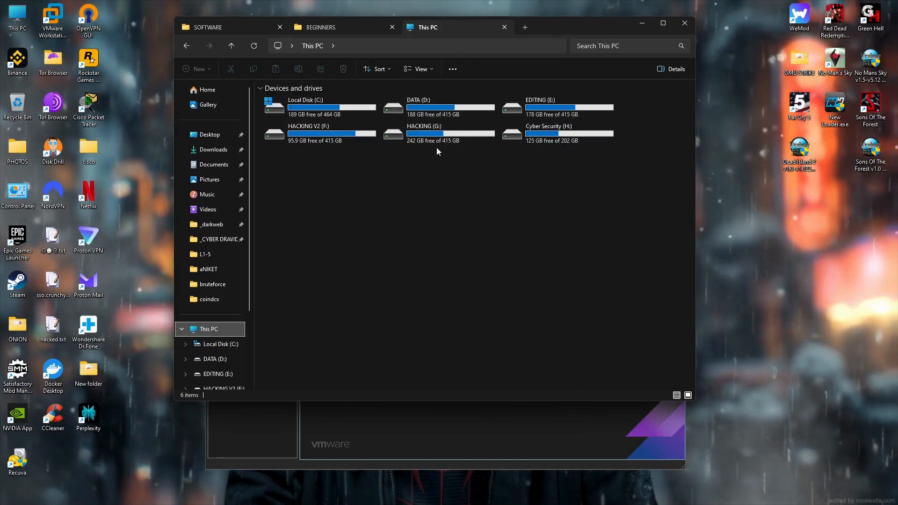
pyautogui.click(642, 23)
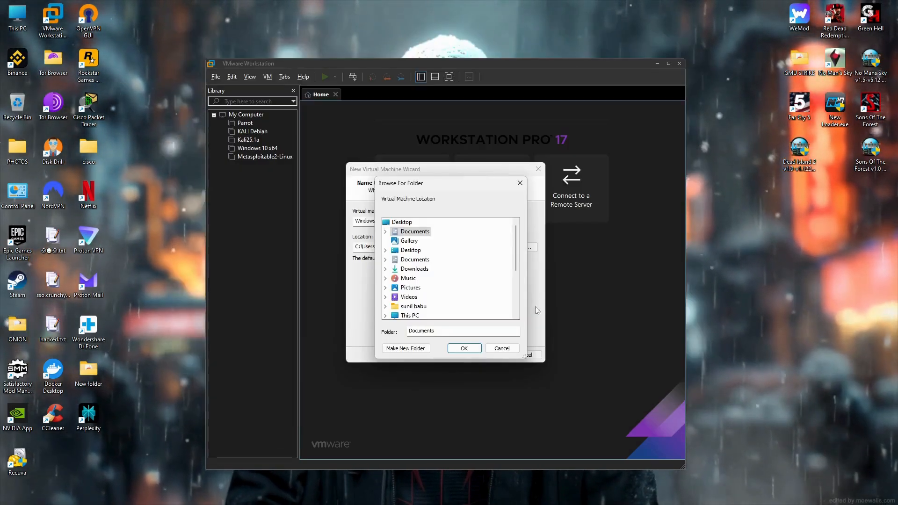
# Create a new folder on the HACKING (G:) drive and set it as the VM location.
pyautogui.scroll(-2, 403, 264)
pyautogui.scroll(1, 402, 286)
pyautogui.scroll(-1, 400, 287)
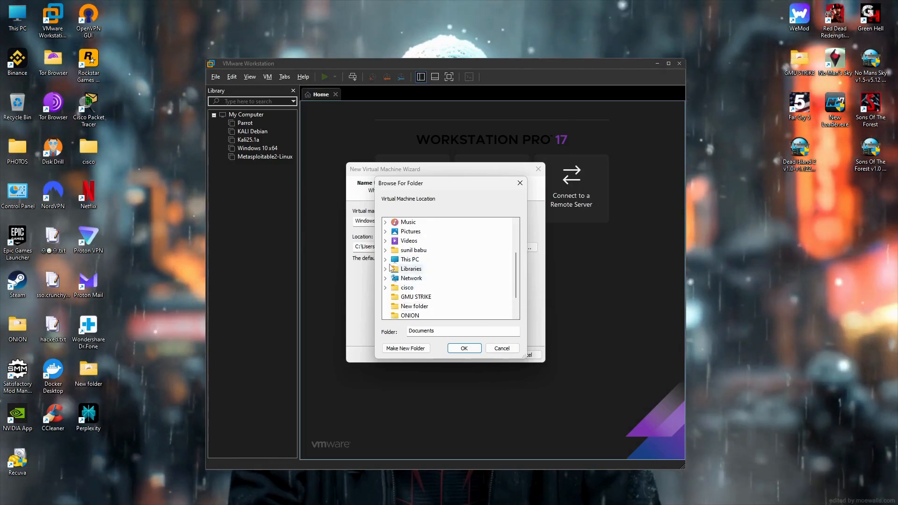
pyautogui.click(386, 261)
pyautogui.doubleClick(424, 297)
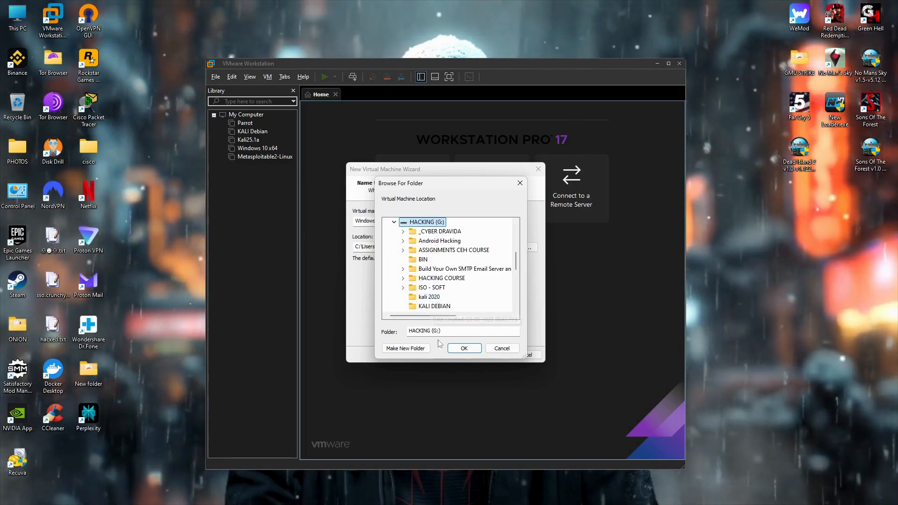
pyautogui.click(412, 349)
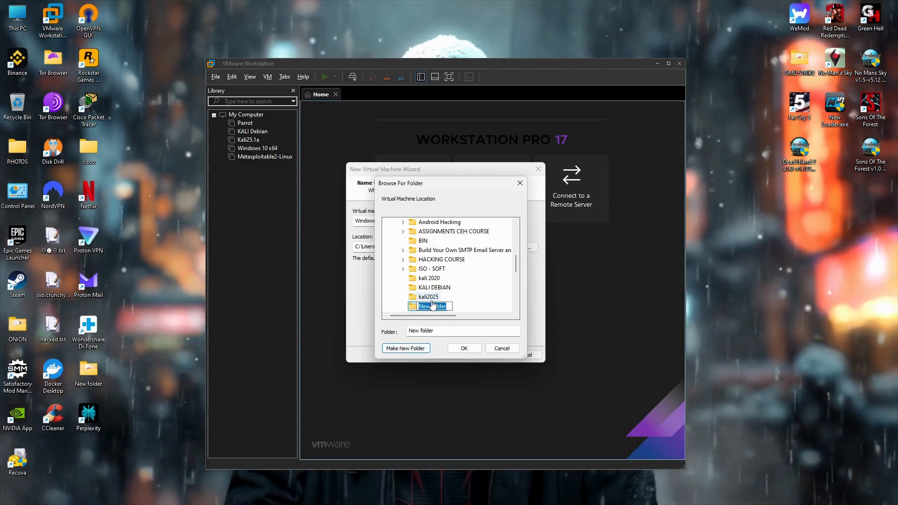
pyautogui.write('wind')
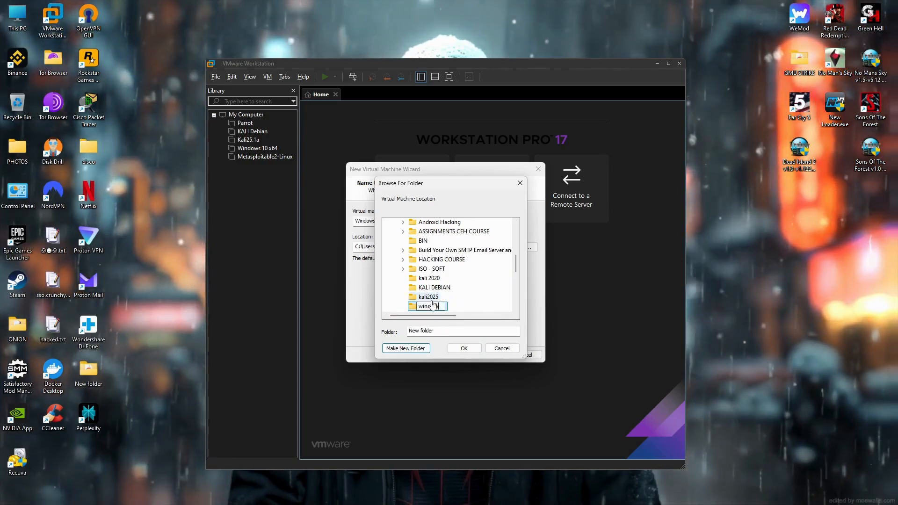
pyautogui.write('ows dravida')
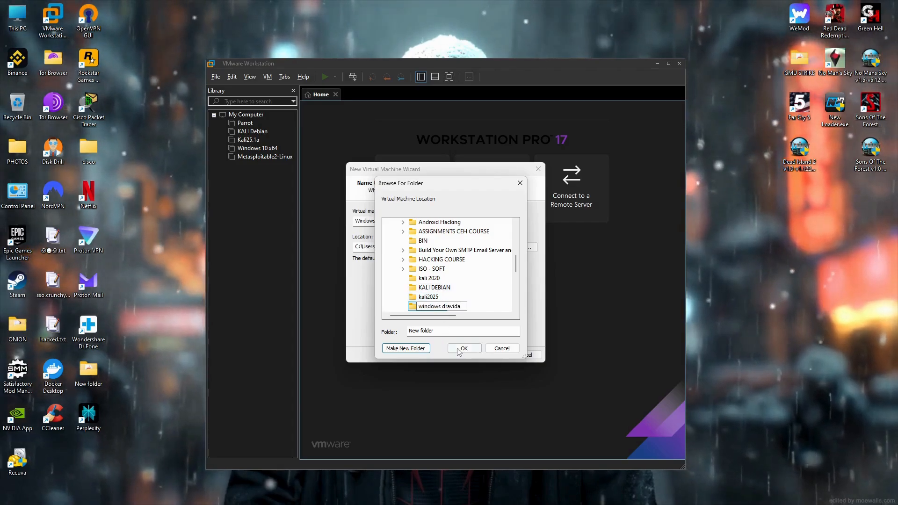
pyautogui.click(463, 348)
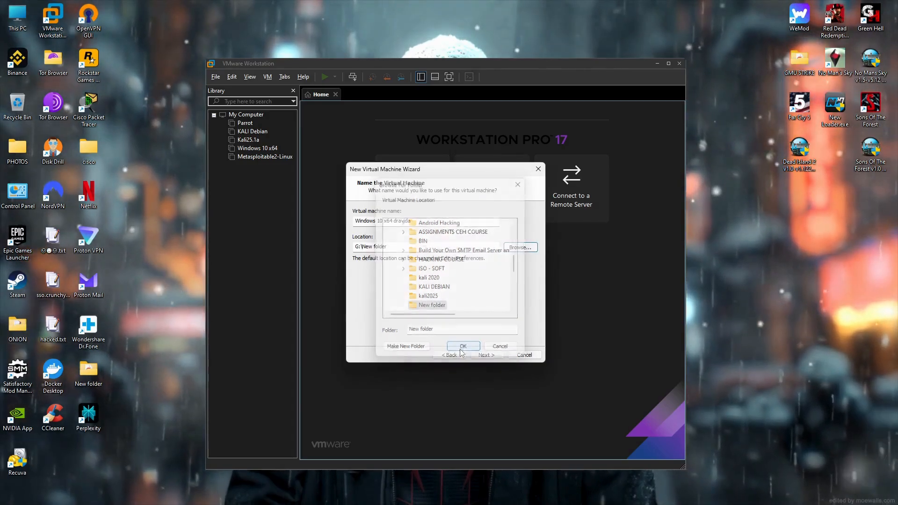
pyautogui.click(517, 252)
# Make a 'dravida iso' folder on HACKING (G:), use it as the VM location, and continue.
pyautogui.click(394, 306)
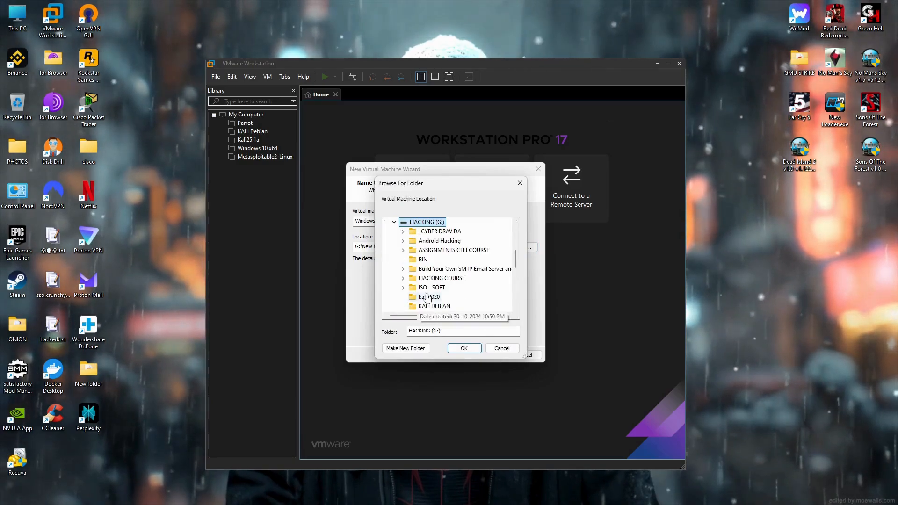
pyautogui.scroll(-2, 437, 252)
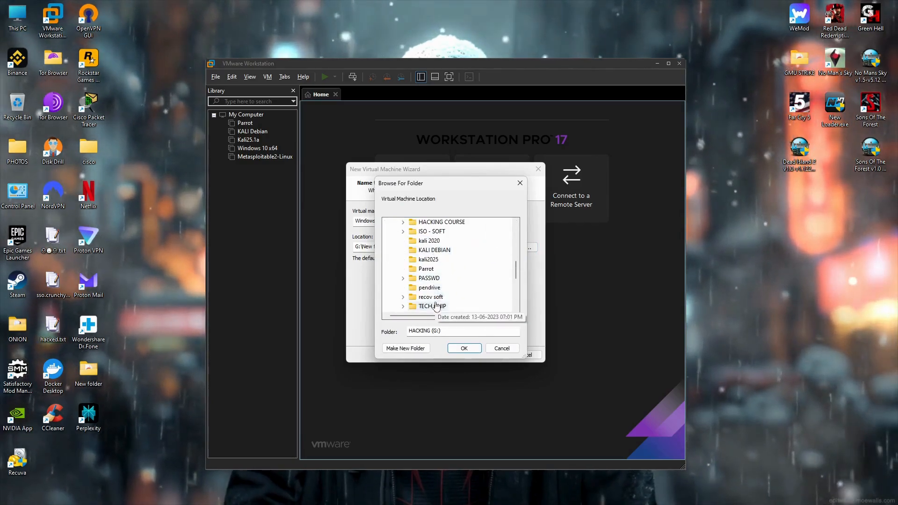
pyautogui.scroll(-1, 435, 302)
pyautogui.scroll(7, 434, 302)
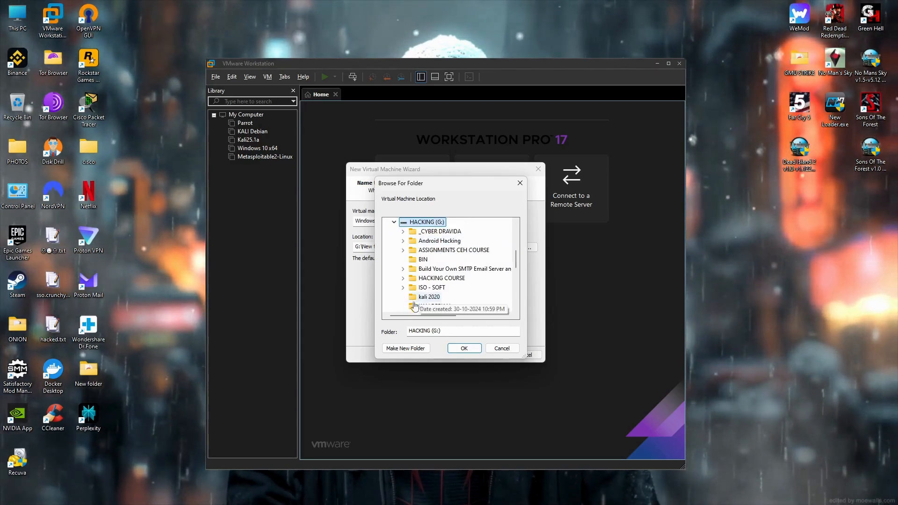
pyautogui.click(406, 348)
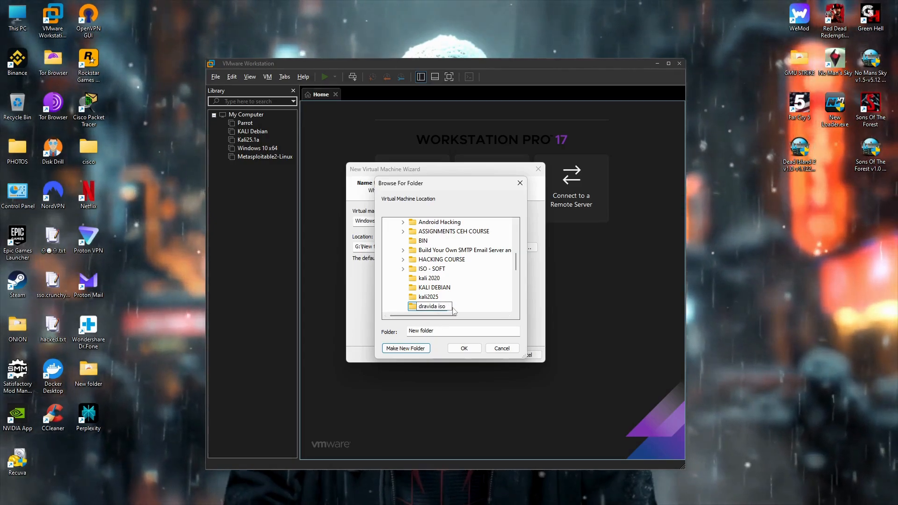
pyautogui.click(440, 330)
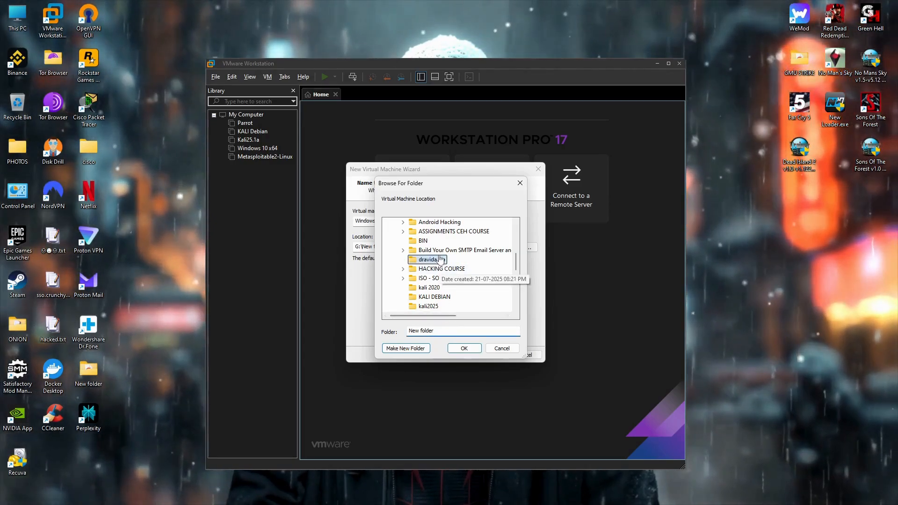
pyautogui.click(464, 348)
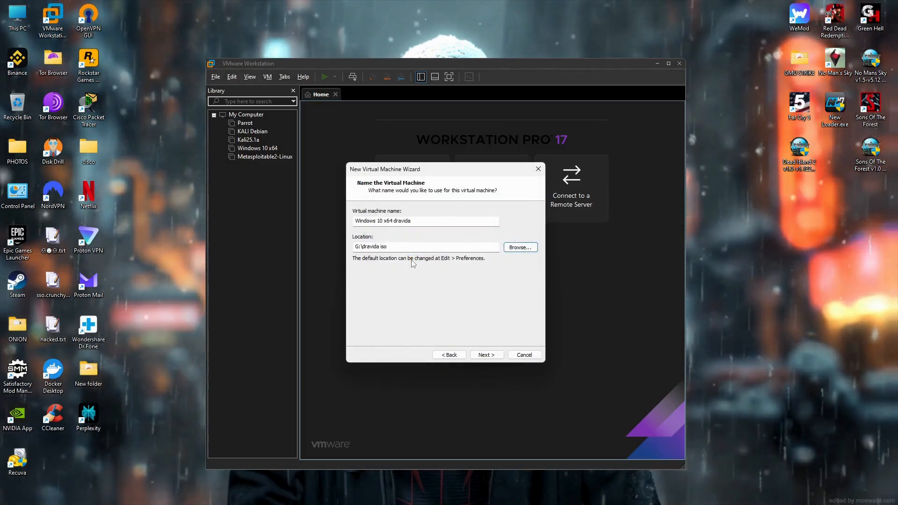
pyautogui.click(483, 356)
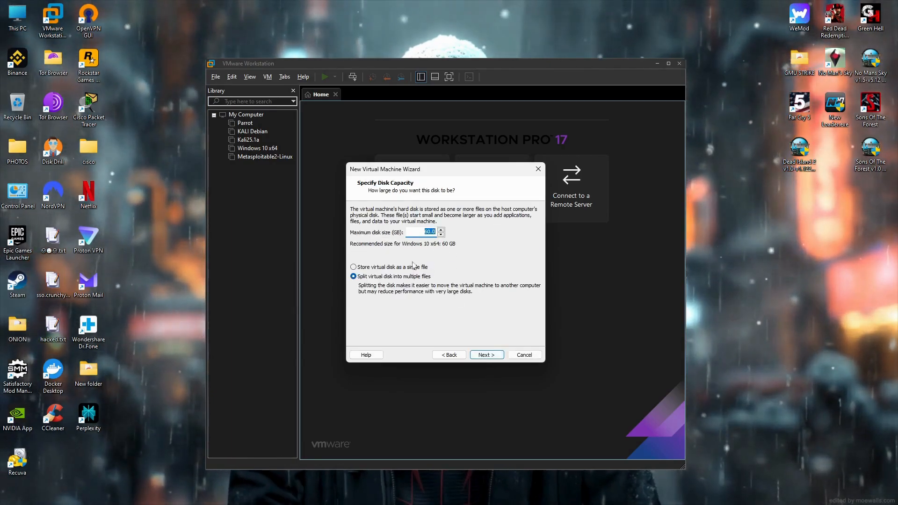
# Accept the 60 GB disk capacity and open Customize Hardware from the summary page.
pyautogui.click(487, 355)
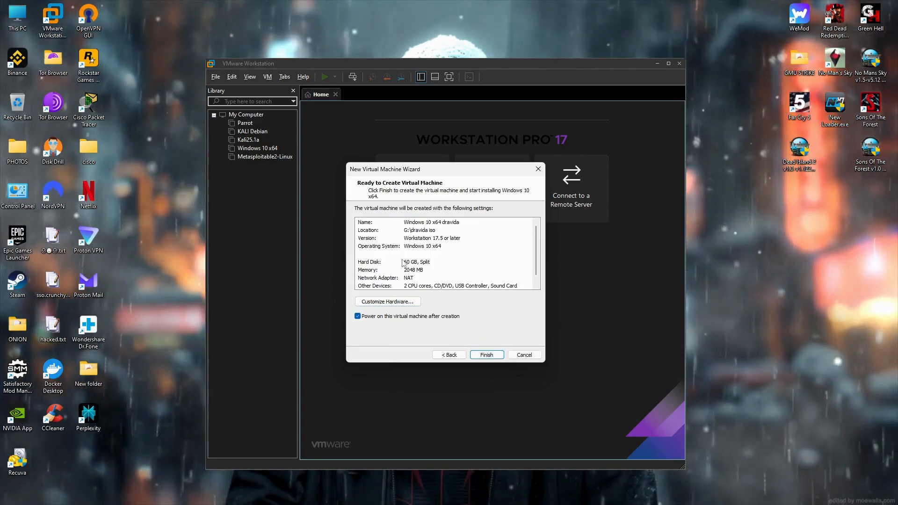
pyautogui.scroll(-1, 419, 266)
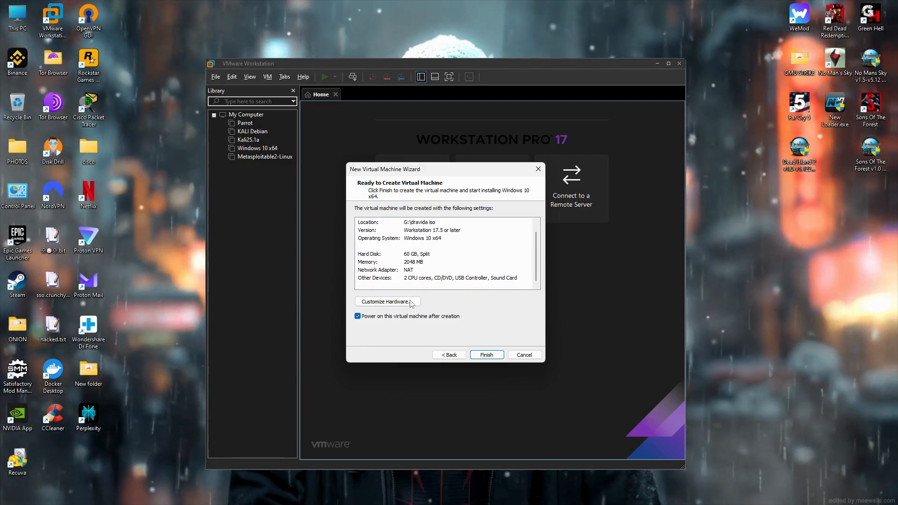
pyautogui.click(418, 305)
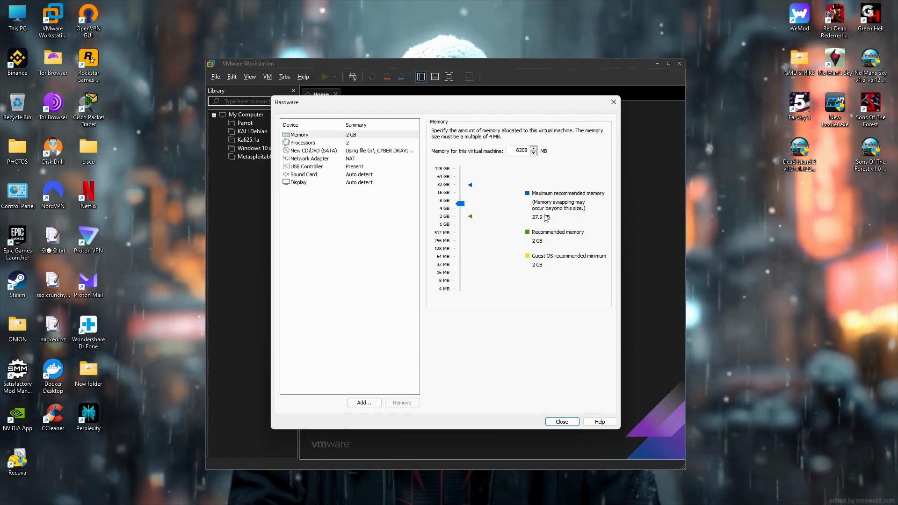
# Set VM memory to 5404 MB and review the processor, CD/DVD, network and USB settings.
pyautogui.moveTo(460, 203)
pyautogui.mouseDown()
pyautogui.moveTo(463, 211)
pyautogui.moveTo(464, 183)
pyautogui.moveTo(462, 206)
pyautogui.mouseUp()
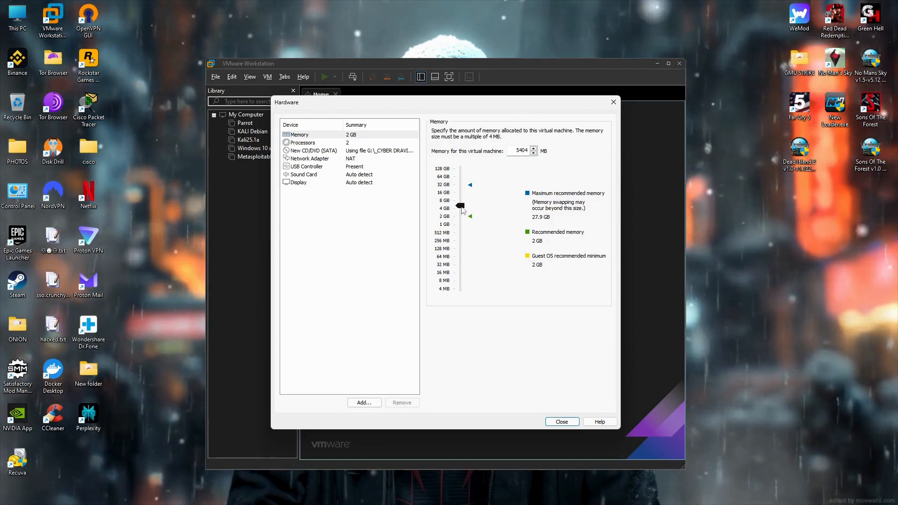
pyautogui.click(344, 143)
pyautogui.click(349, 150)
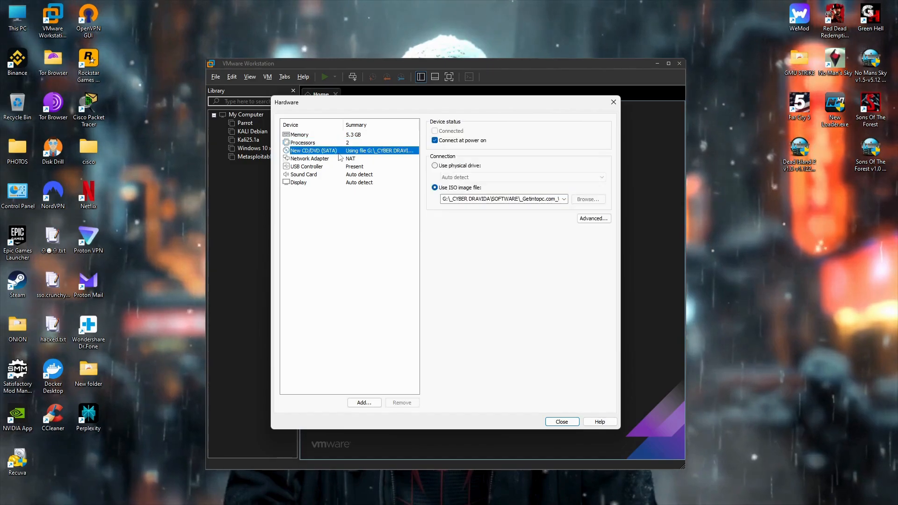
pyautogui.click(340, 159)
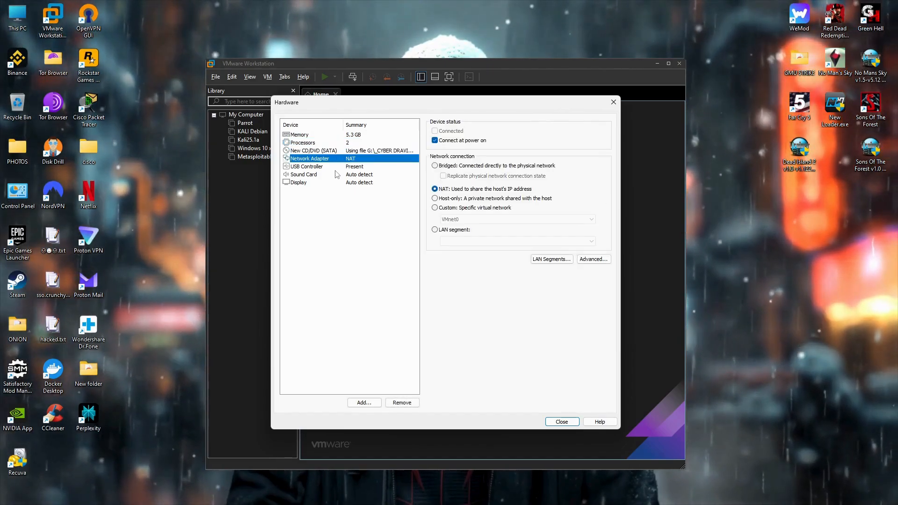
pyautogui.click(339, 175)
pyautogui.click(339, 167)
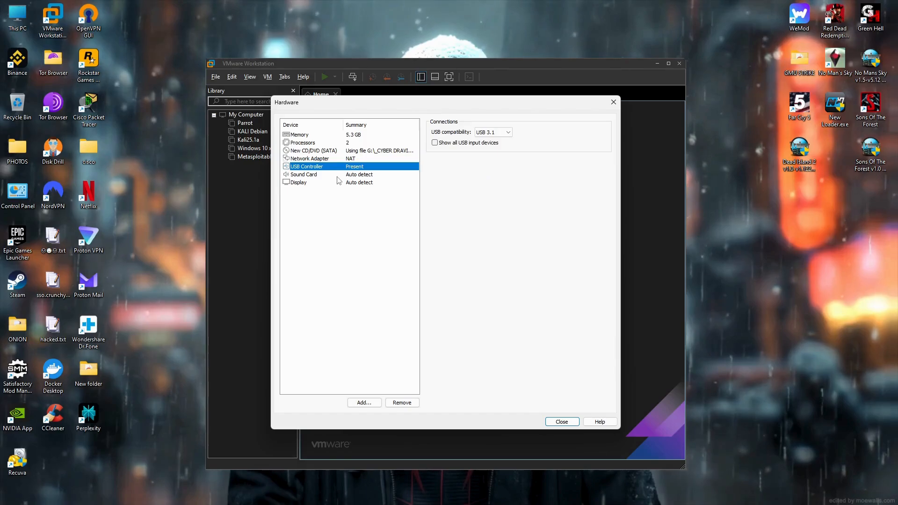
# Review sound, display and processor settings, then close and recheck the memory allocation.
pyautogui.click(337, 175)
pyautogui.click(336, 183)
pyautogui.click(340, 159)
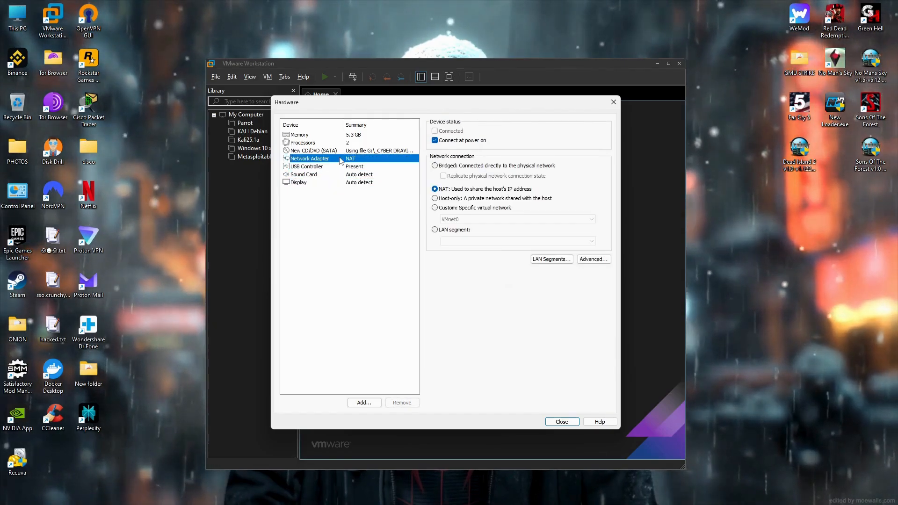
pyautogui.click(340, 143)
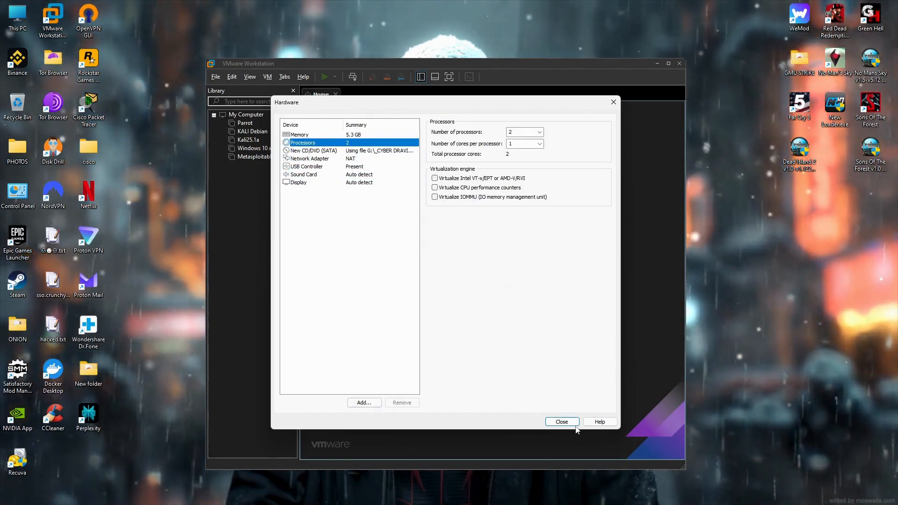
pyautogui.click(562, 421)
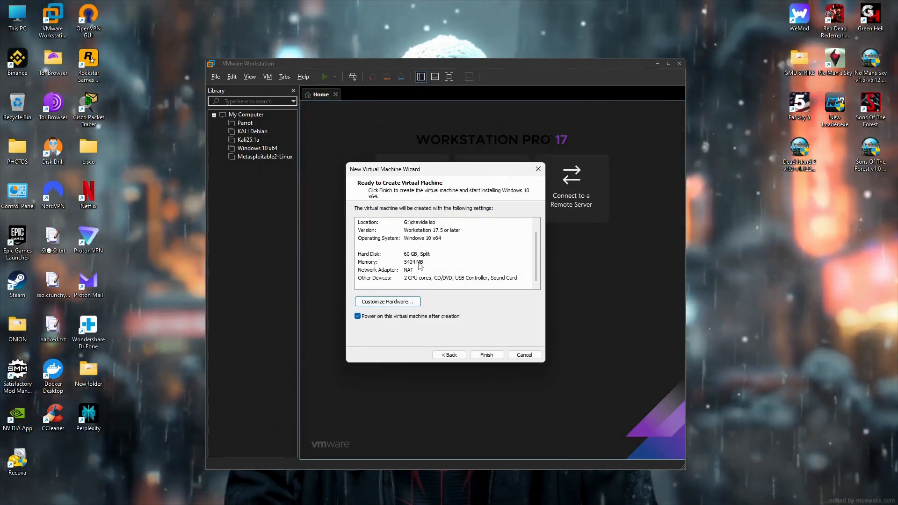
pyautogui.click(409, 303)
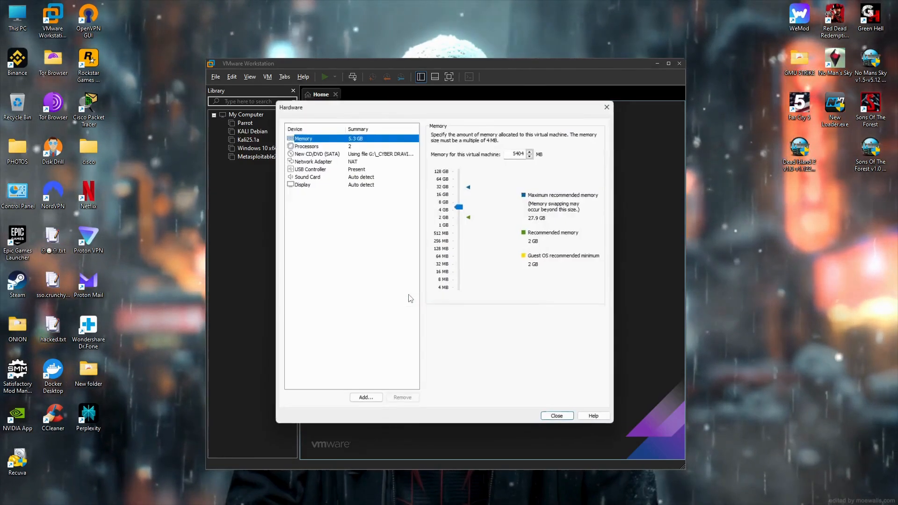
pyautogui.click(559, 422)
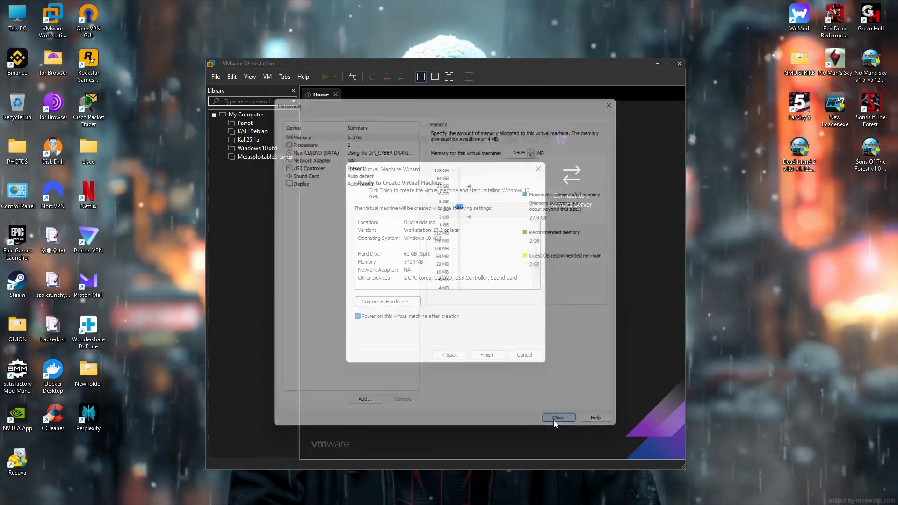
pyautogui.click(483, 356)
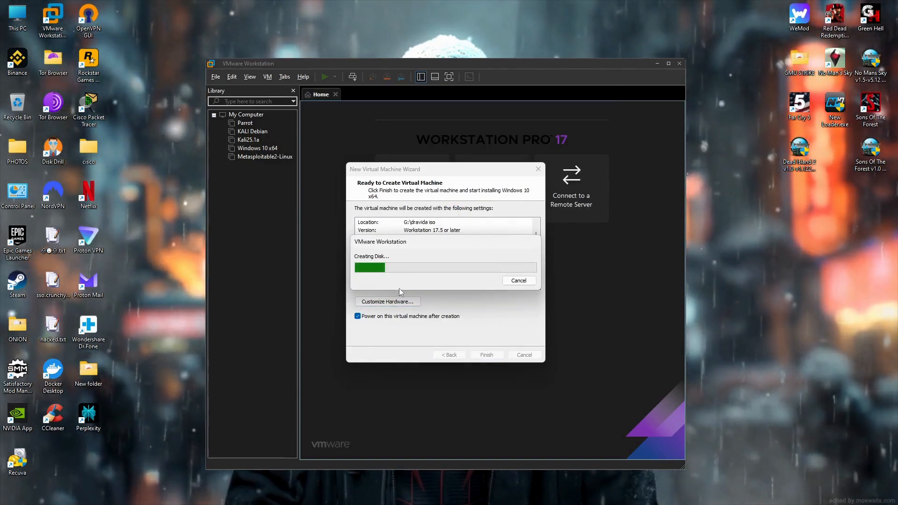
pyautogui.moveTo(450, 496)
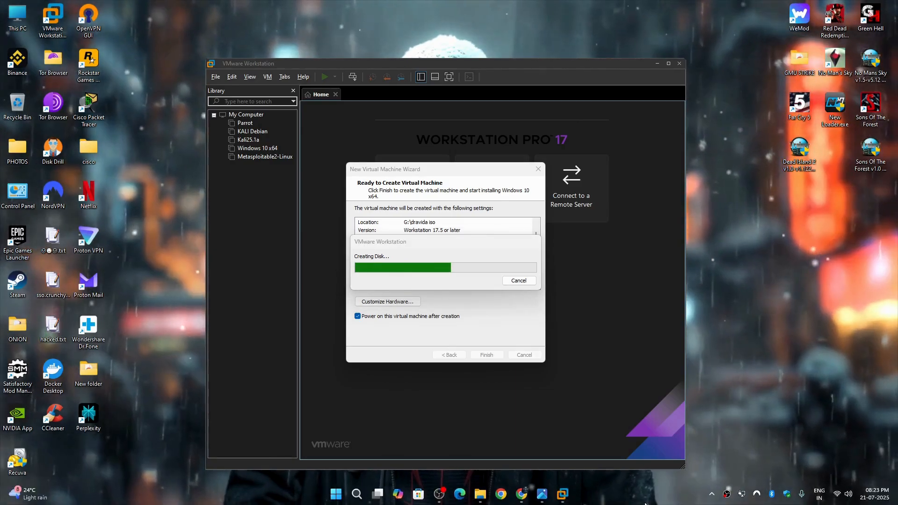
pyautogui.click(481, 495)
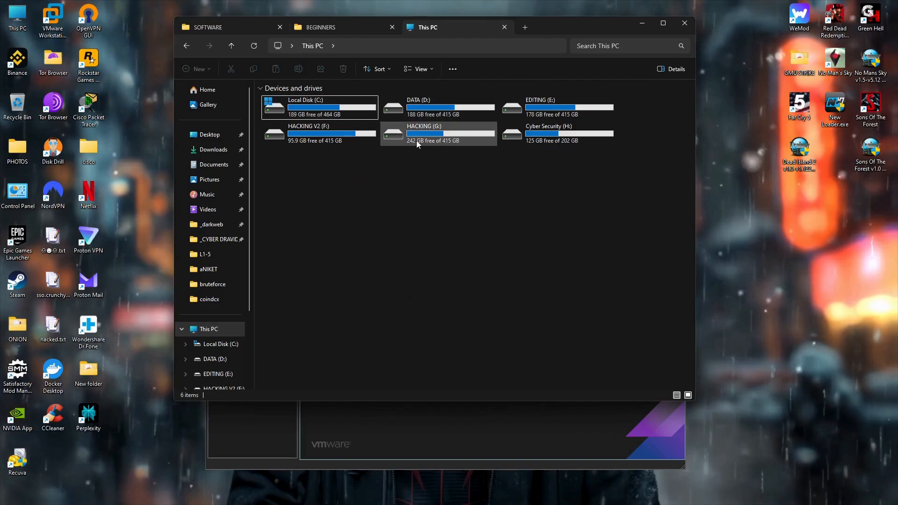
pyautogui.doubleClick(417, 141)
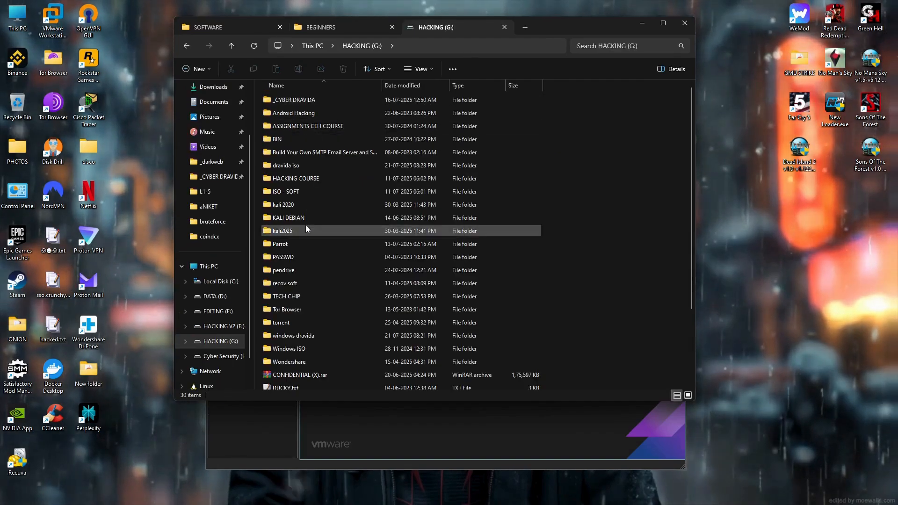
pyautogui.doubleClick(308, 165)
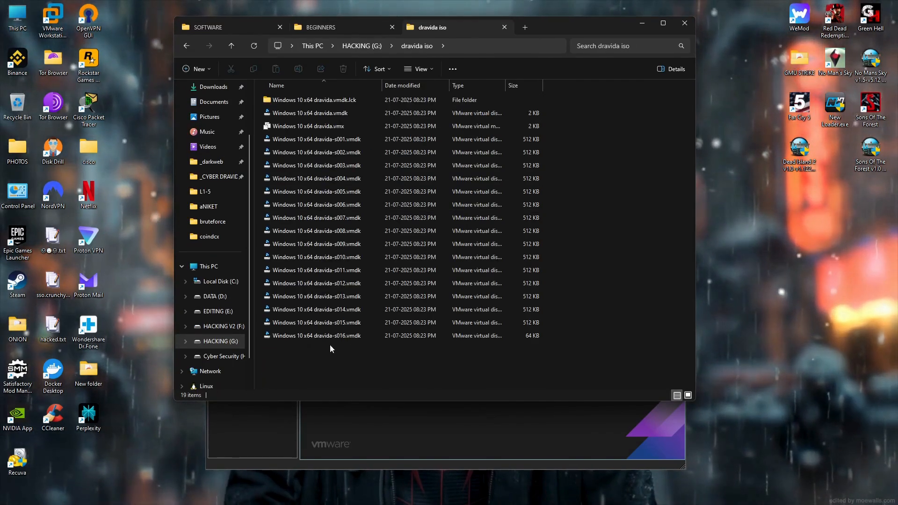
pyautogui.click(641, 24)
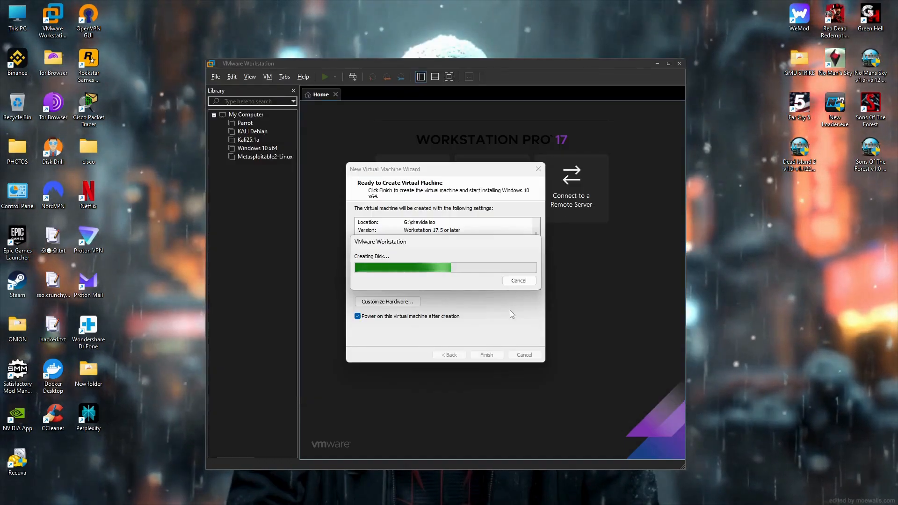
# Hide the Library pane and let the Windows 10 x64 dravida VM boot from the ISO.
pyautogui.moveTo(641, 483)
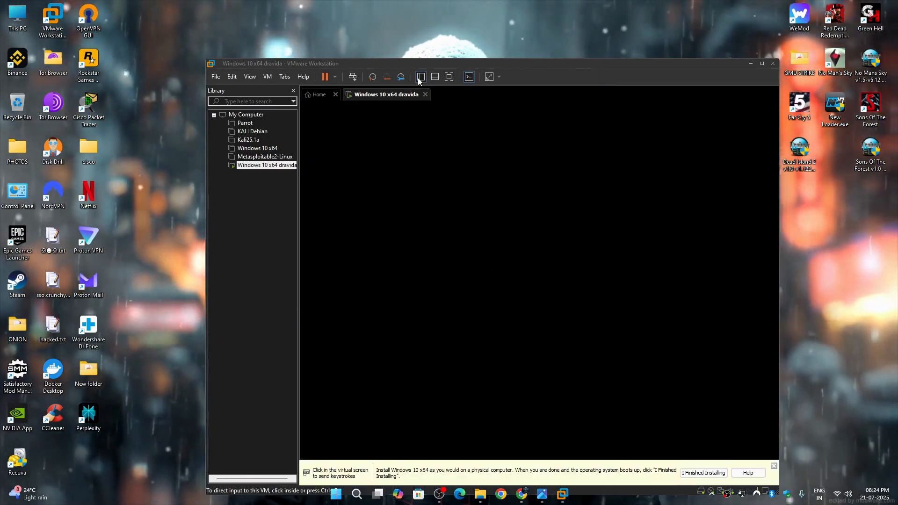
pyautogui.click(421, 77)
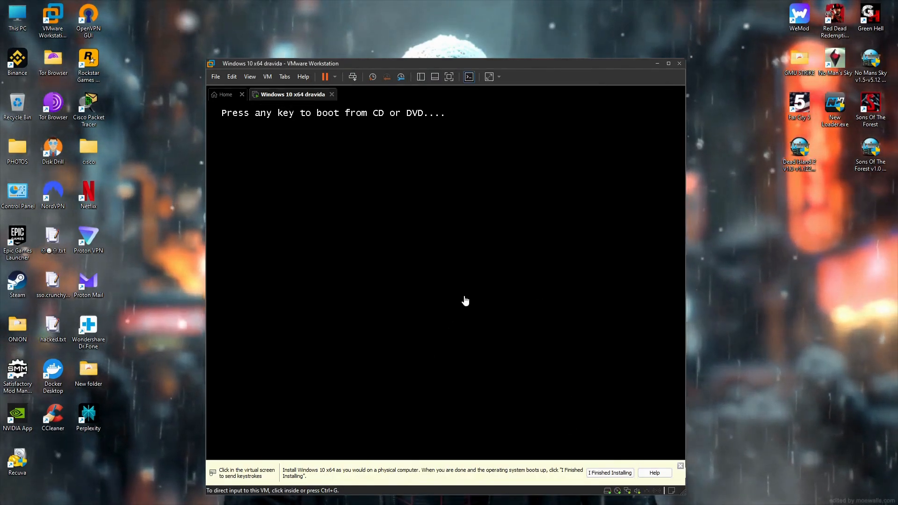
pyautogui.click(467, 281)
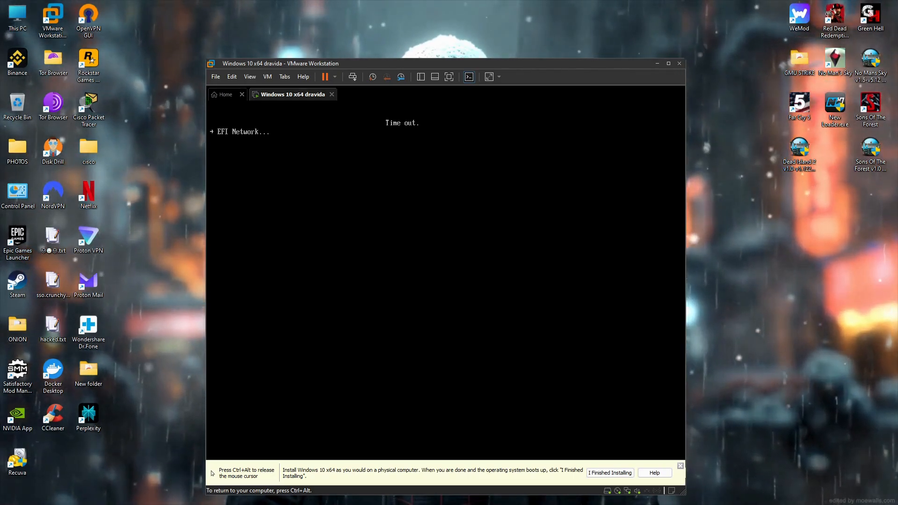
pyautogui.hotkey('ctrl', 'alt')
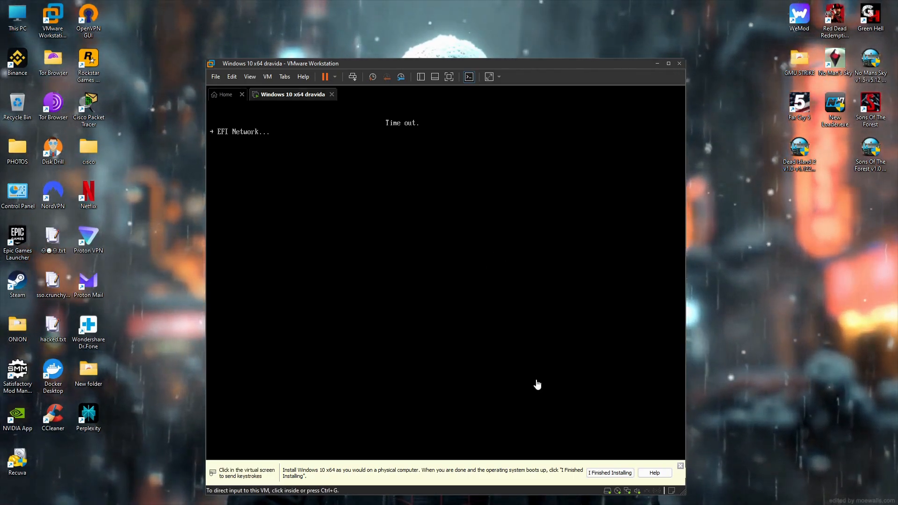
pyautogui.click(680, 466)
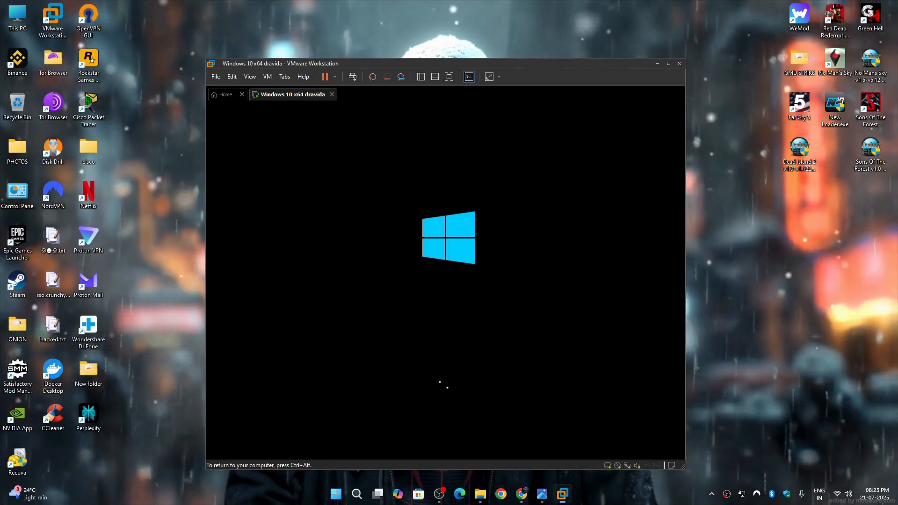
pyautogui.click(539, 323)
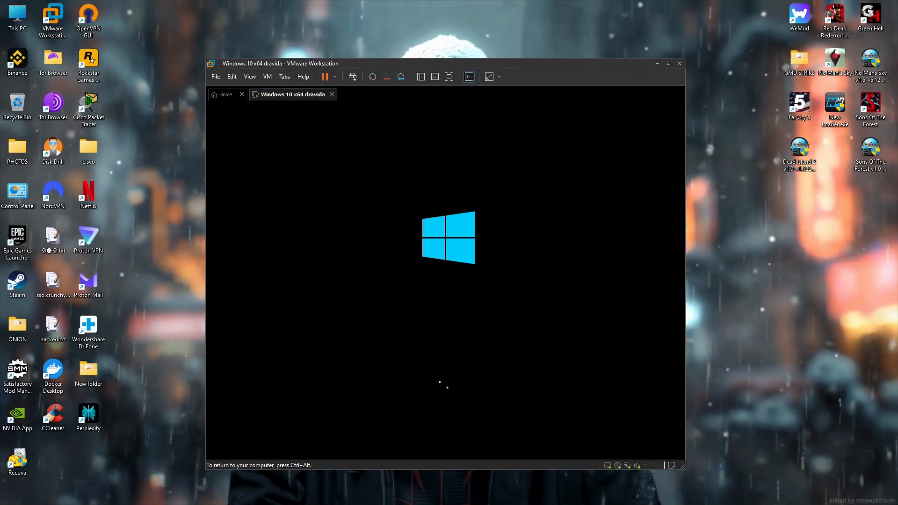
pyautogui.hotkey('ctrl', 'alt')
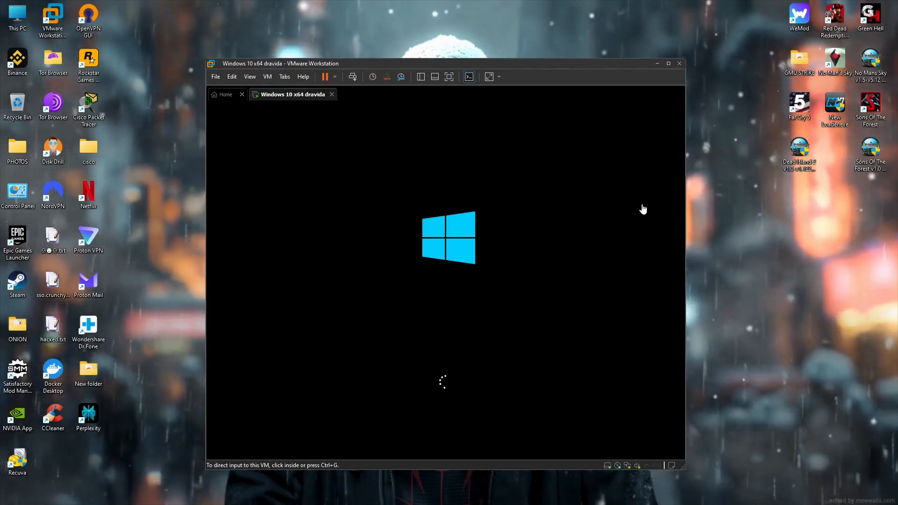
# Keep English (United States), start Install now, pick Windows 10 Home and accept the license terms.
pyautogui.click(669, 63)
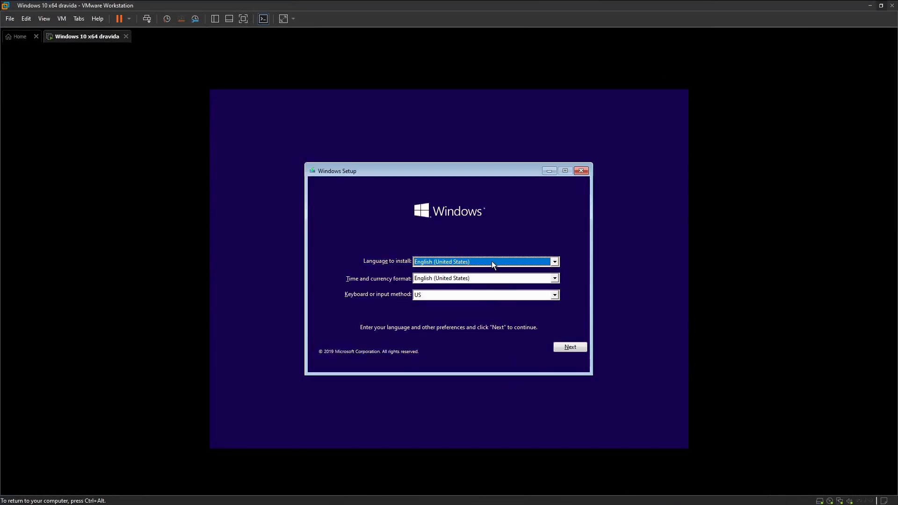
pyautogui.click(570, 347)
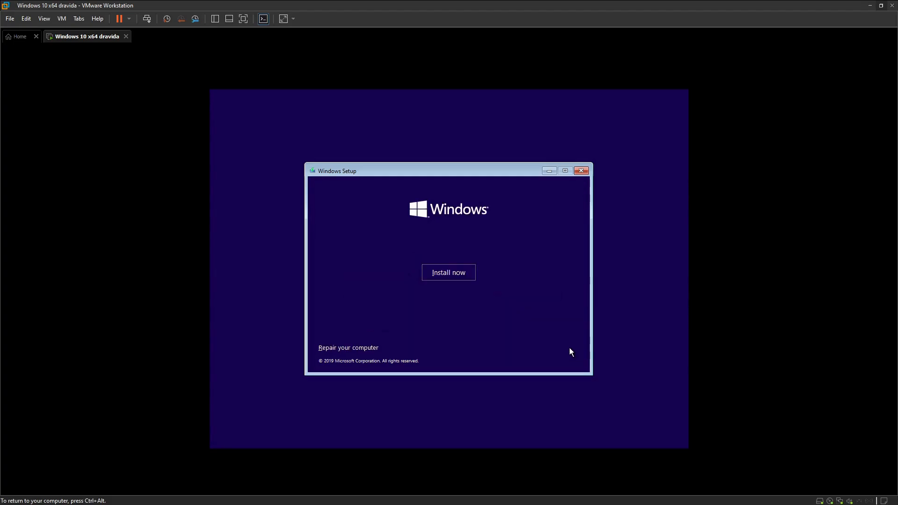
pyautogui.click(457, 274)
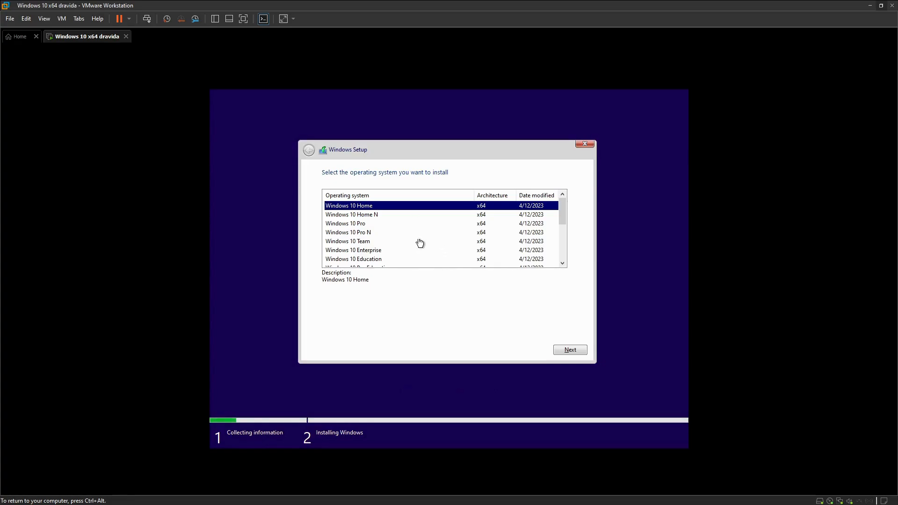
pyautogui.scroll(-1, 380, 223)
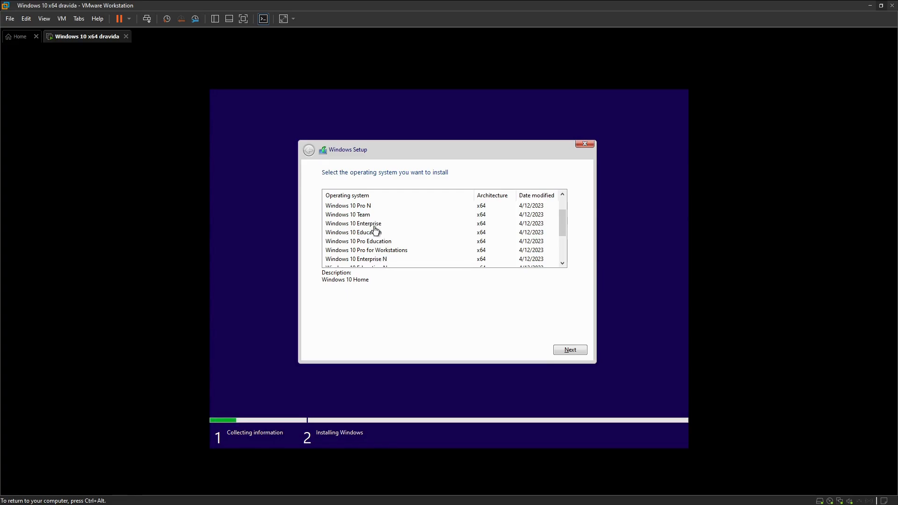
pyautogui.scroll(-2, 375, 253)
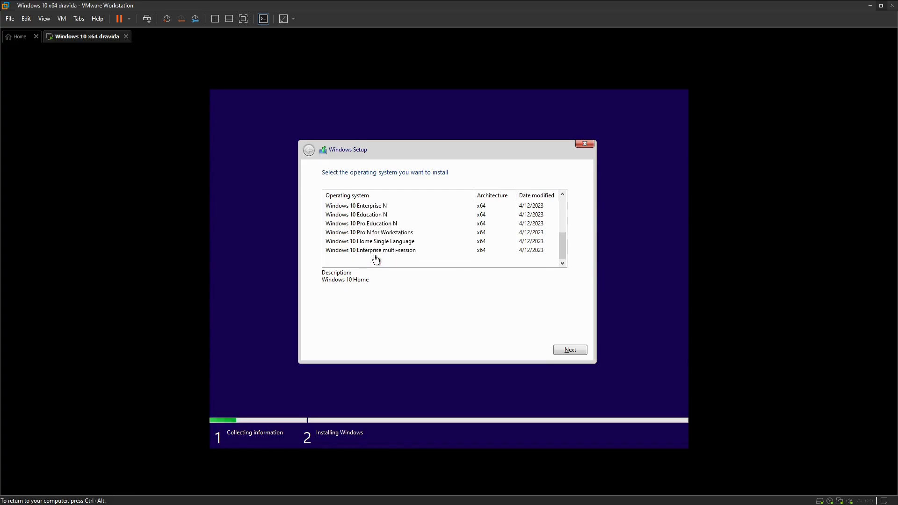
pyautogui.scroll(4, 376, 248)
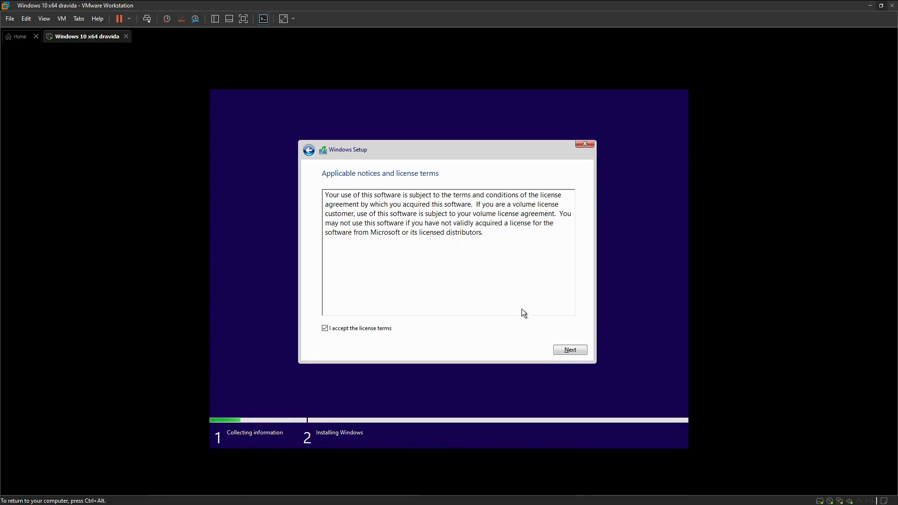
pyautogui.click(576, 351)
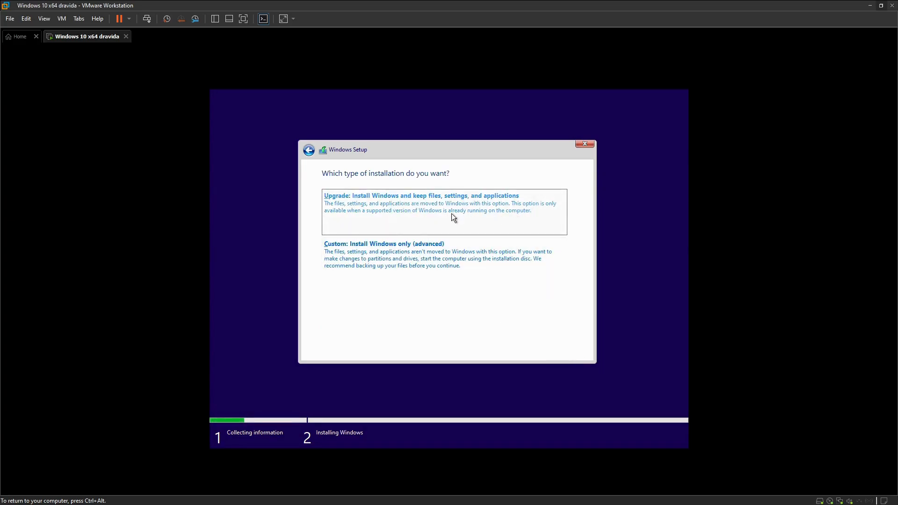
# Choose a Custom install and put Windows on Drive 0's 60 GB unallocated space.
pyautogui.click(384, 255)
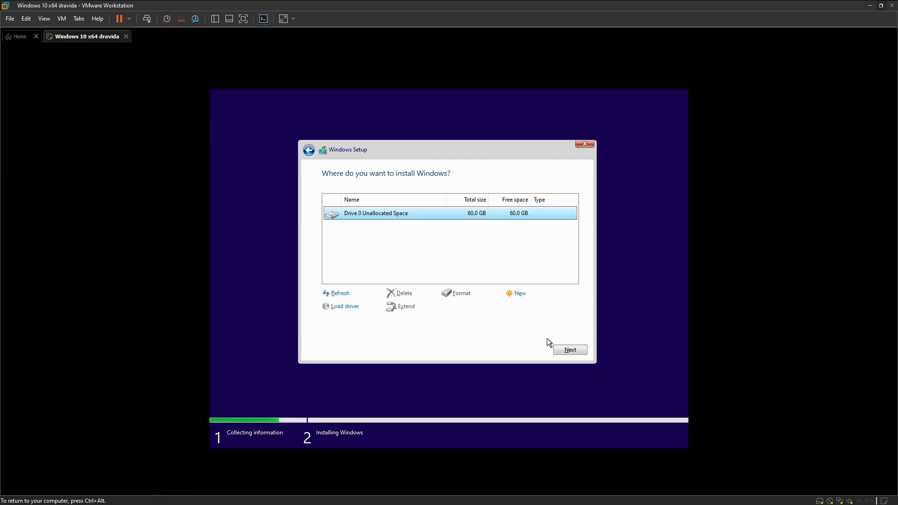
pyautogui.click(561, 350)
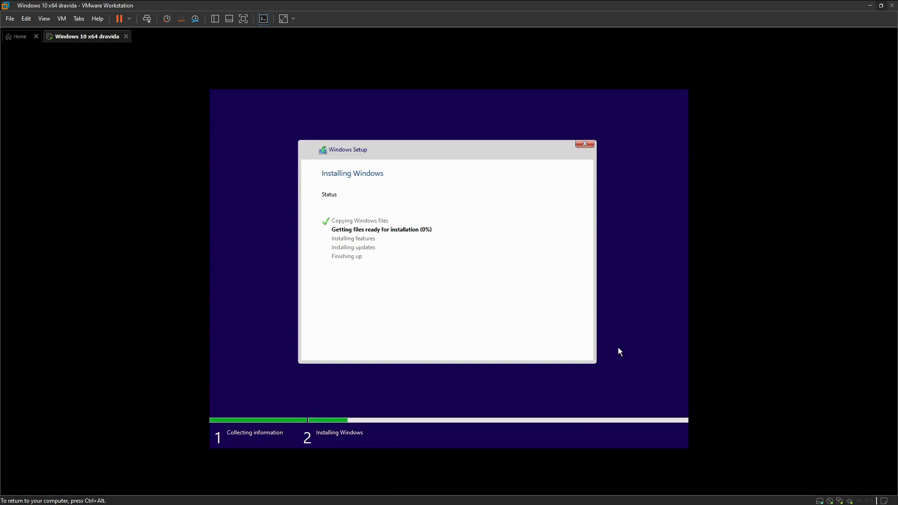
# Release input from the VM, let Installing Windows complete, then restart the VM immediately.
pyautogui.hotkey('ctrl', 'alt')
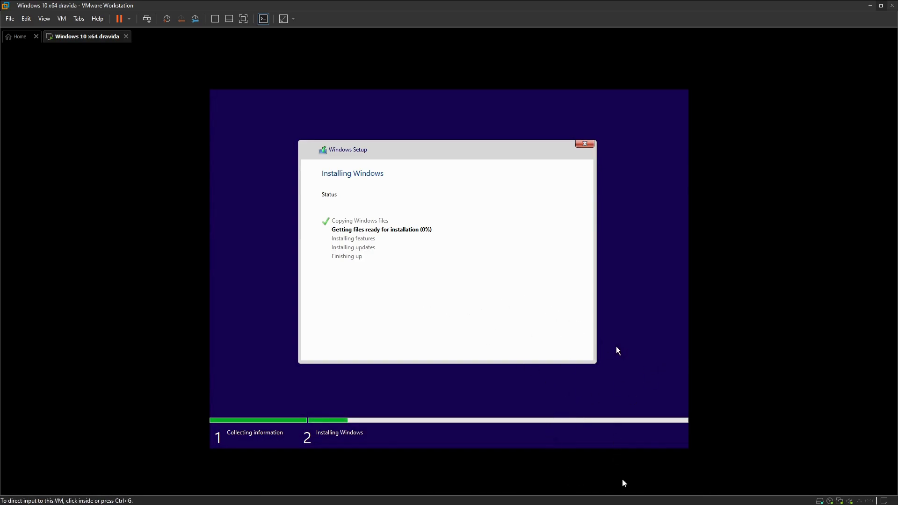
pyautogui.moveTo(625, 503)
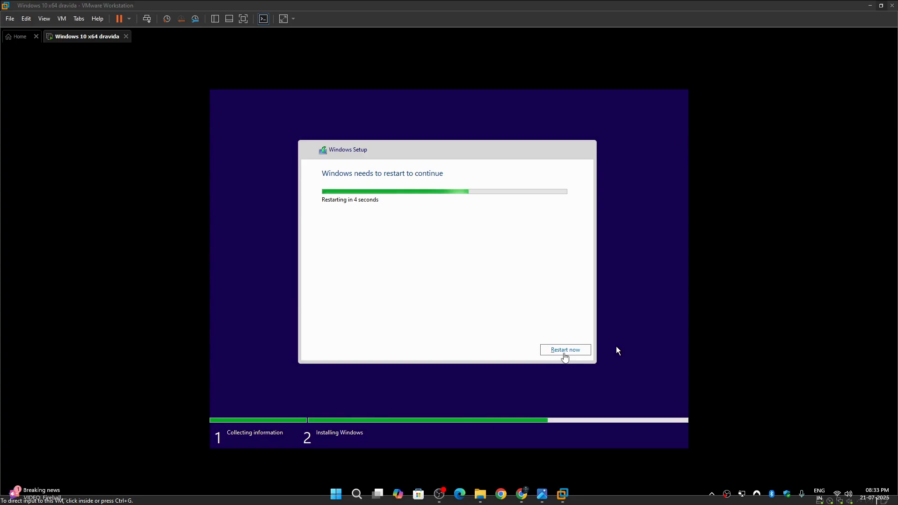
pyautogui.click(564, 351)
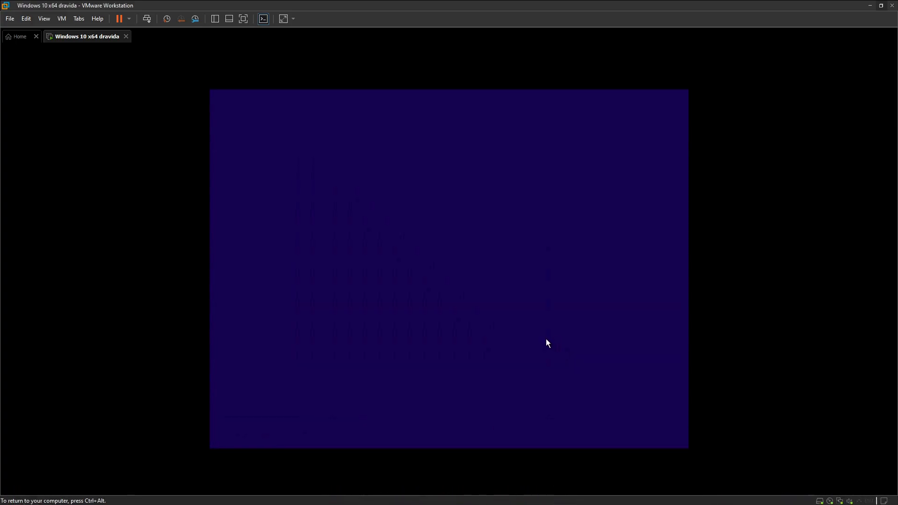
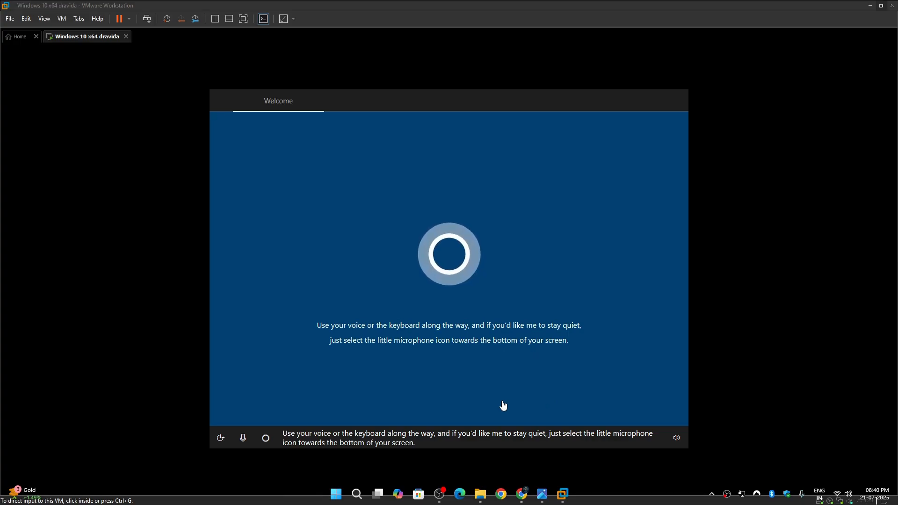
# Mute the Cortana setup voice, then release input to the host while the region page loads.
pyautogui.click(408, 388)
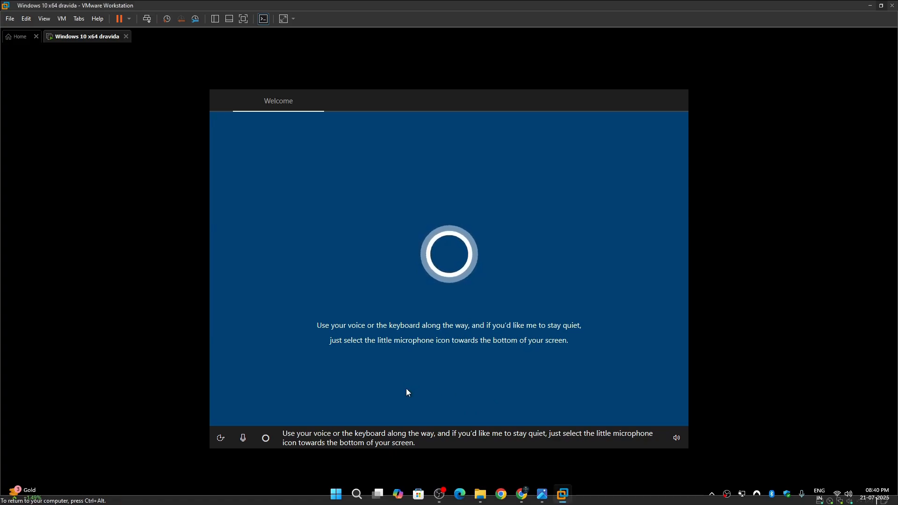
pyautogui.click(246, 438)
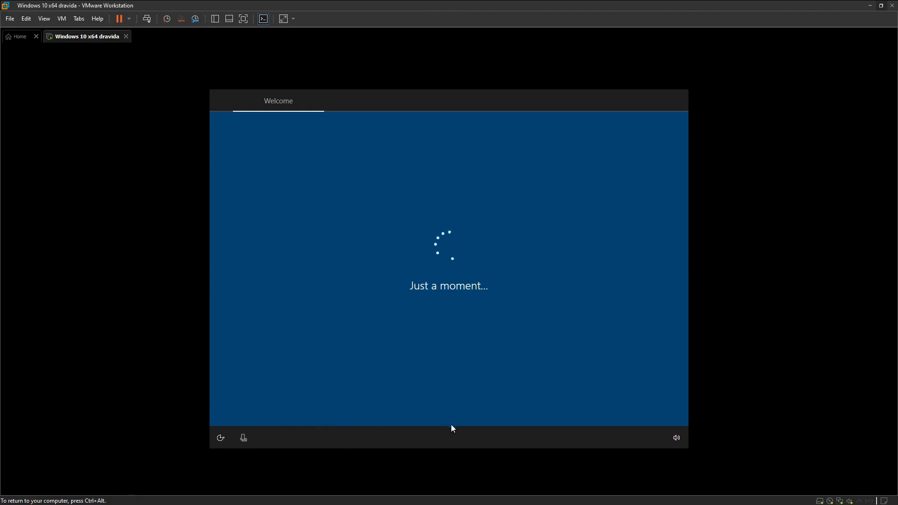
pyautogui.hotkey('ctrl', 'alt')
pyautogui.click(588, 503)
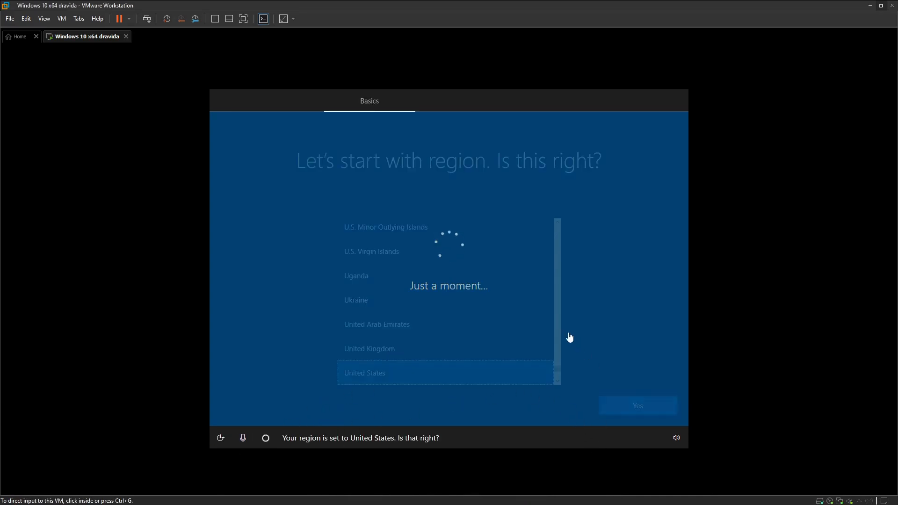
# Mute the voice assistant, then find India in the region list and confirm it.
pyautogui.click(421, 338)
pyautogui.click(244, 440)
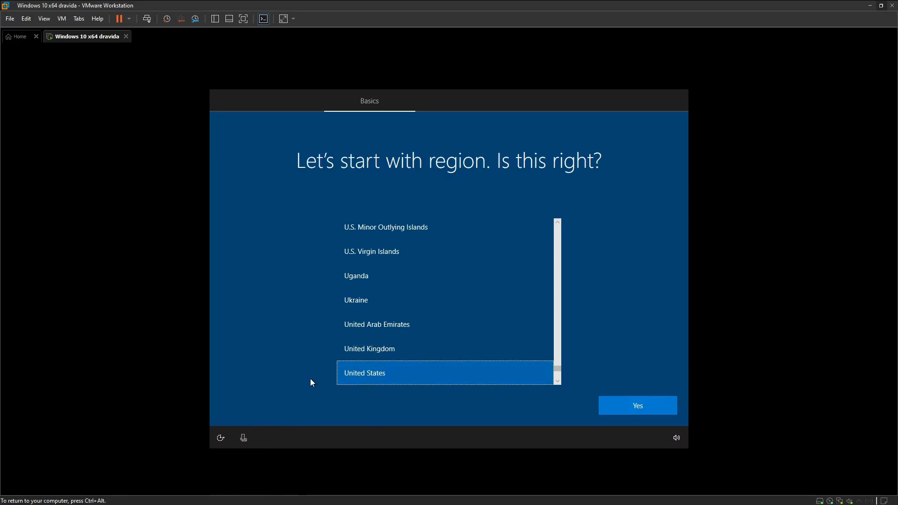
pyautogui.scroll(4, 437, 348)
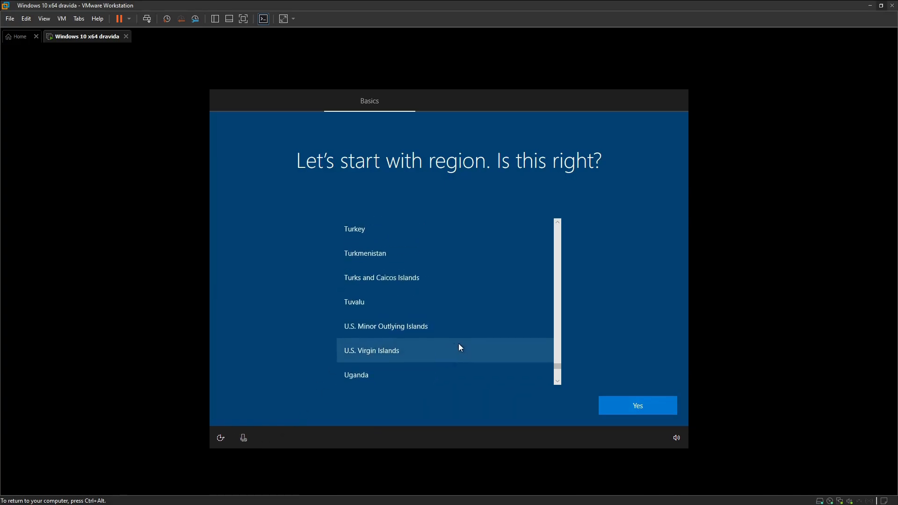
pyautogui.scroll(2, 544, 338)
pyautogui.moveTo(557, 363); pyautogui.dragTo(559, 289)
pyautogui.click(406, 284)
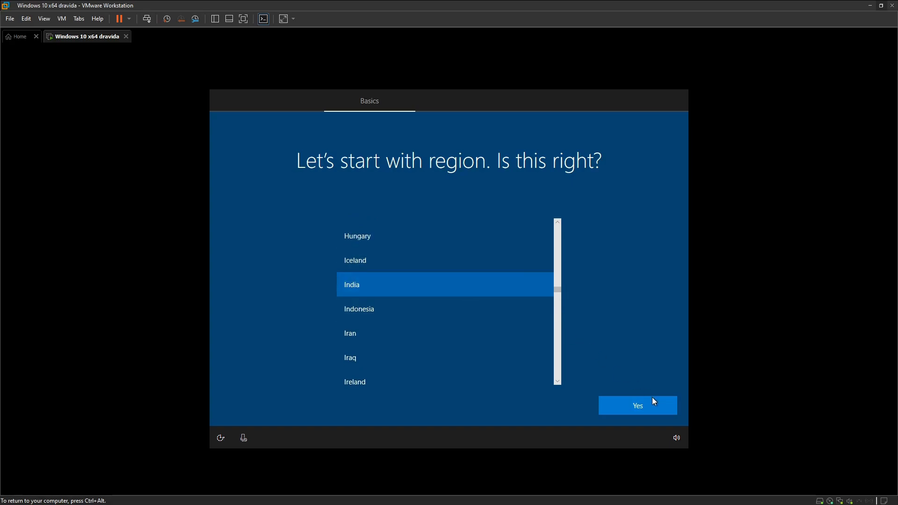
pyautogui.click(642, 407)
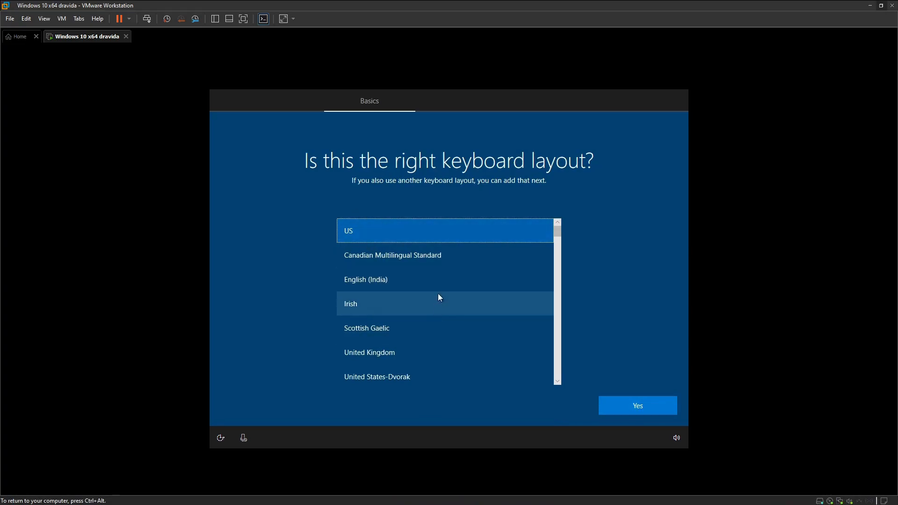
# Confirm English (India) as the keyboard layout and skip adding a second layout.
pyautogui.click(446, 280)
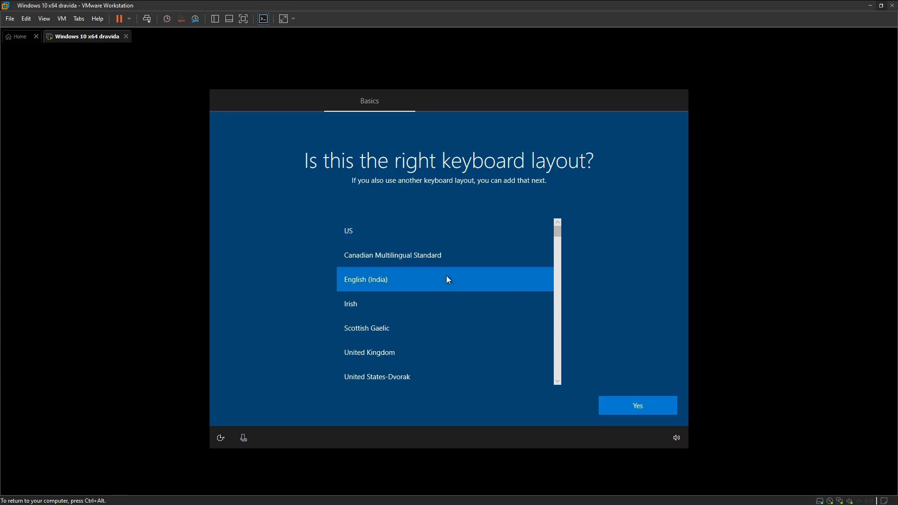
pyautogui.click(649, 405)
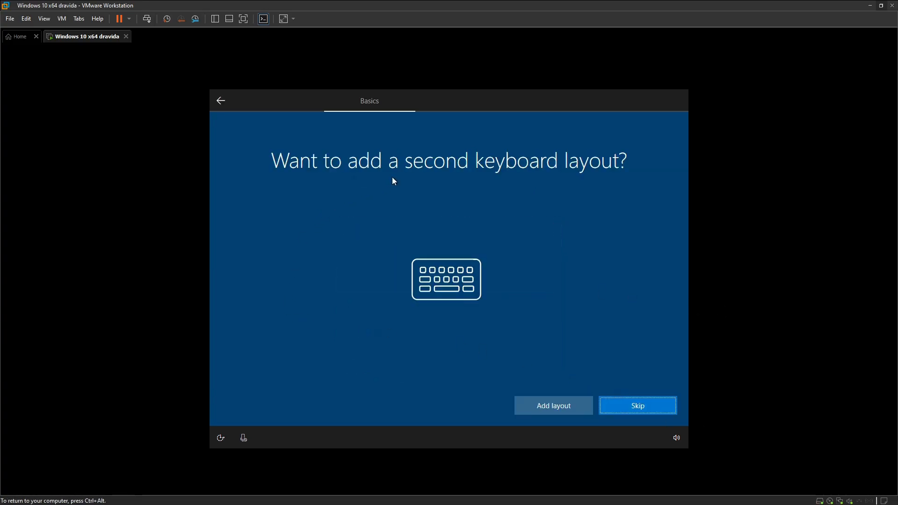
pyautogui.click(630, 411)
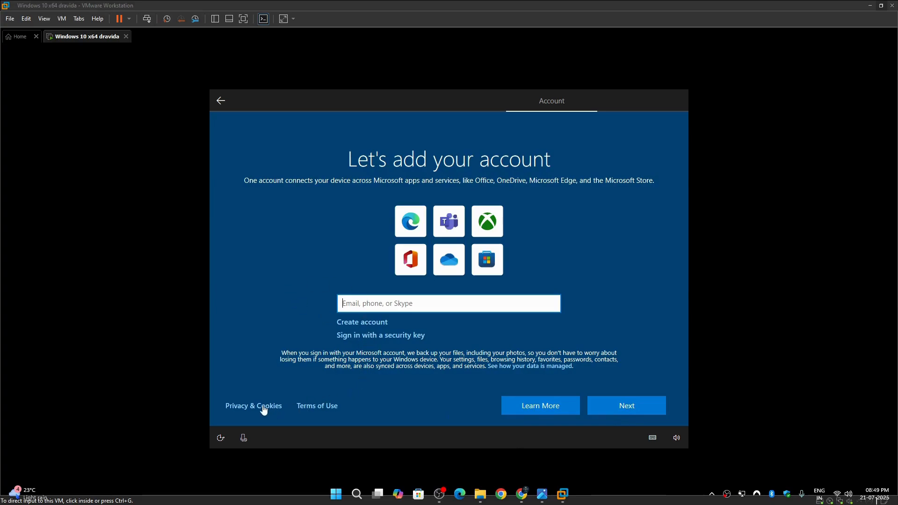
# Try security-key sign-in, cancel the Windows Security prompt, then start creating a new account.
pyautogui.click(623, 412)
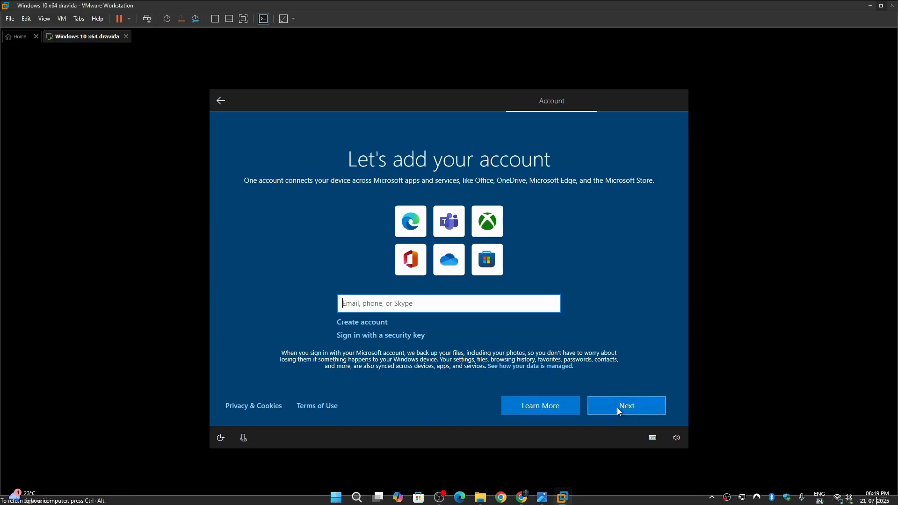
pyautogui.click(384, 336)
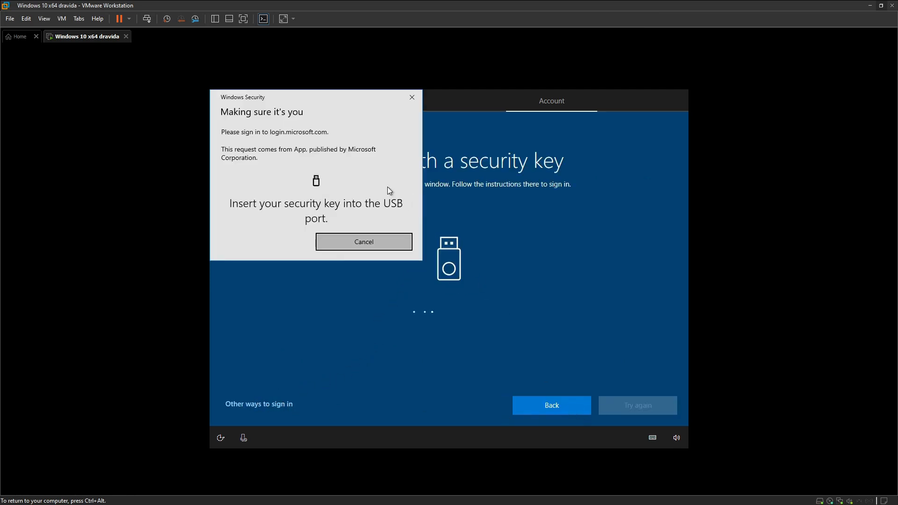
pyautogui.click(411, 98)
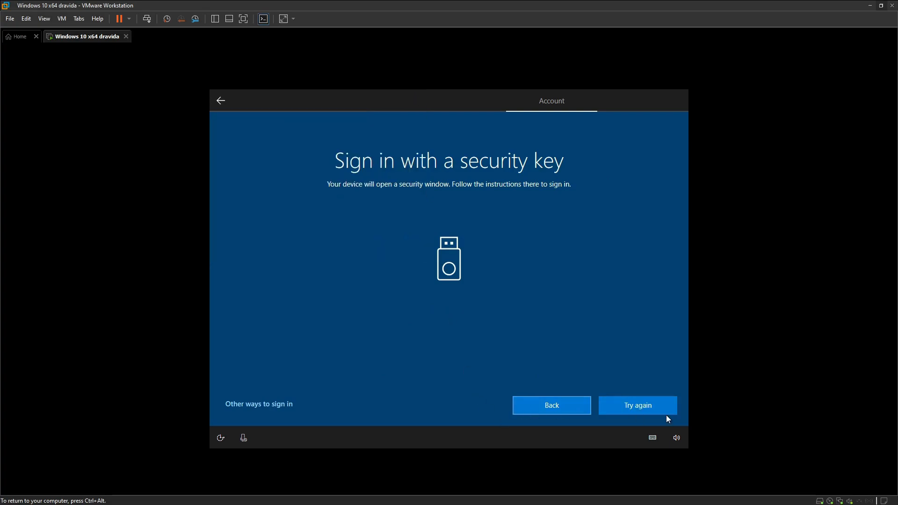
pyautogui.click(569, 410)
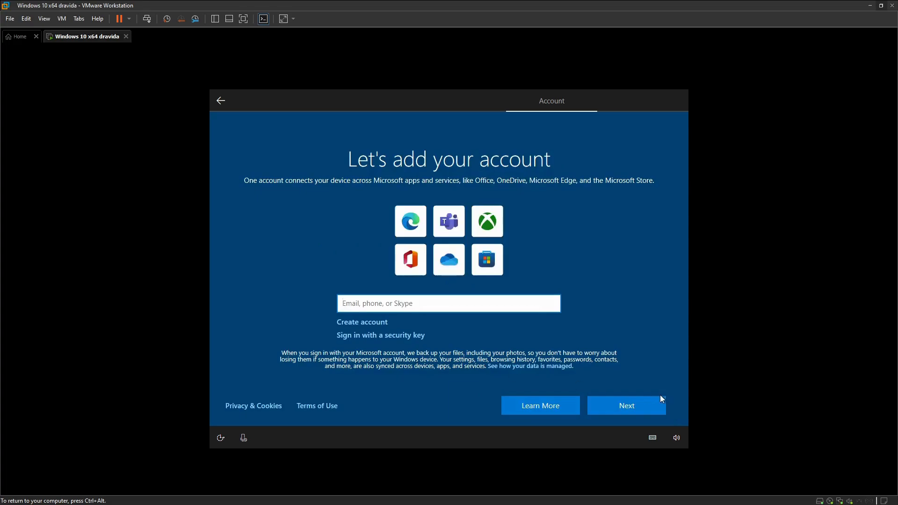
pyautogui.click(359, 323)
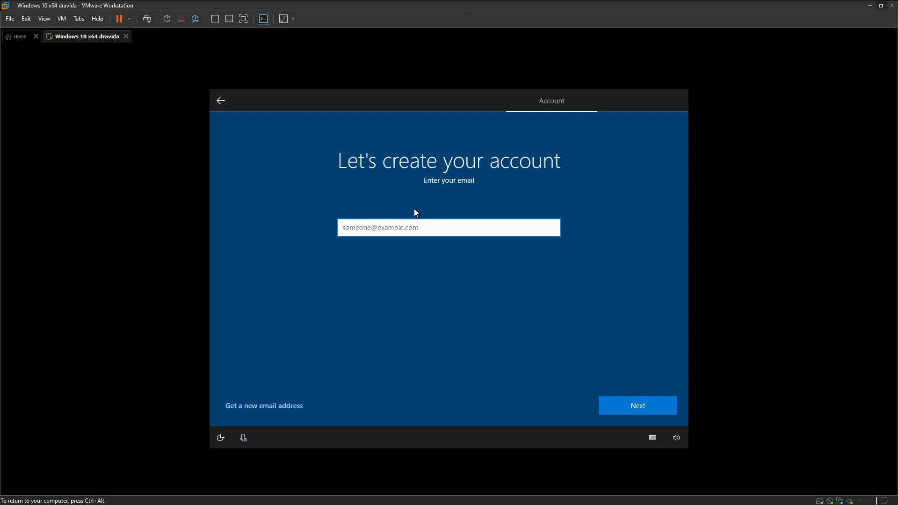
# Request a new outlook.com address, retrying with a different username after the first is taken.
pyautogui.click(286, 404)
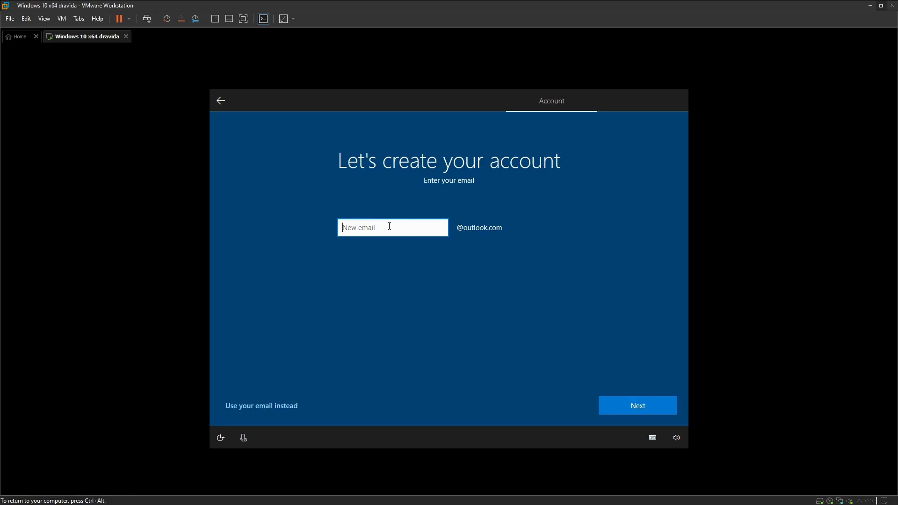
pyautogui.click(622, 408)
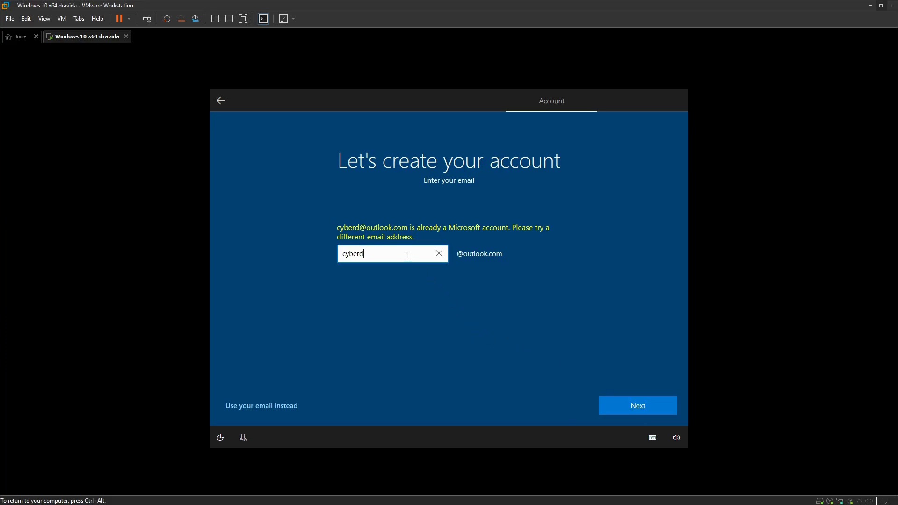
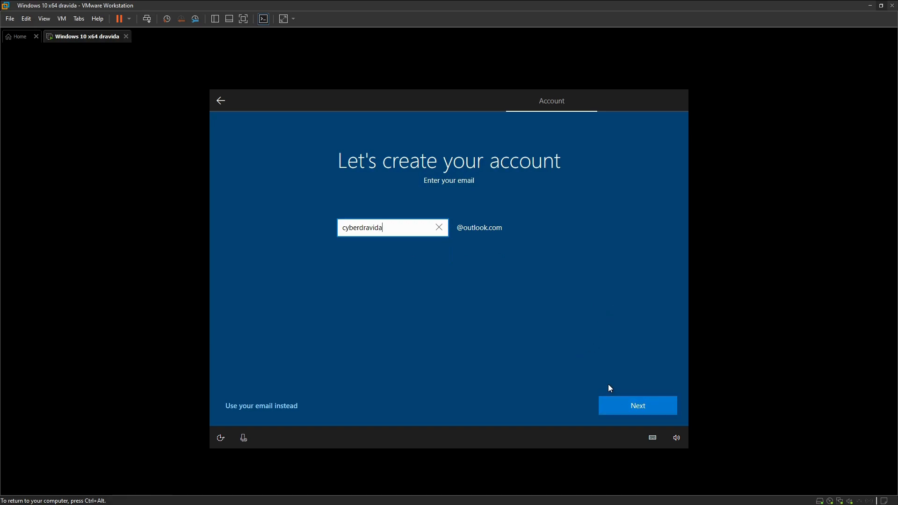
pyautogui.click(646, 410)
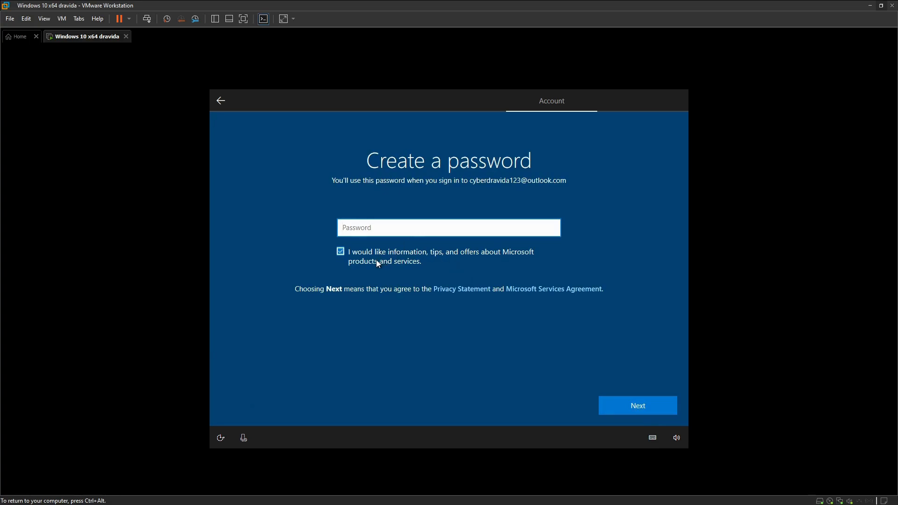
# Enter a new password for the Microsoft account and submit it.
pyautogui.write('•')
pyautogui.press('BackSpace')
pyautogui.write('•••••')
pyautogui.write('•••••')
pyautogui.hotkey('ctrl', 'alt')
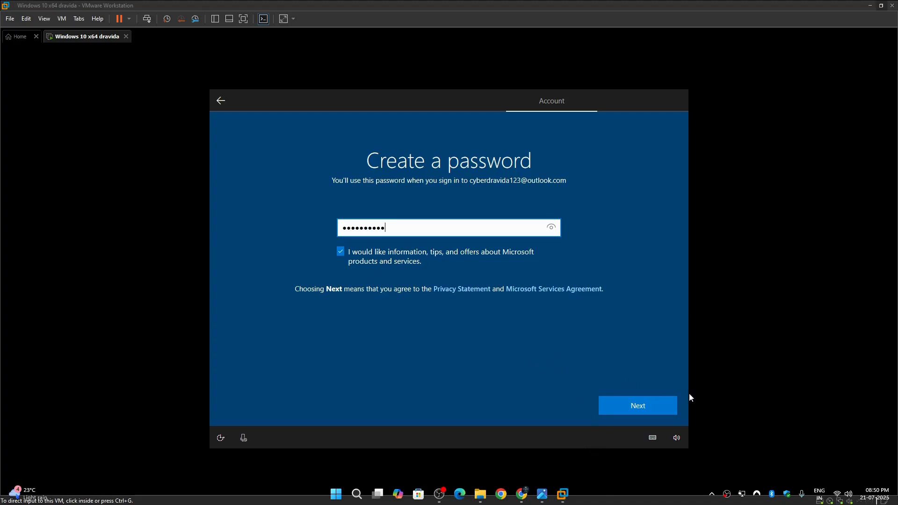
pyautogui.click(647, 406)
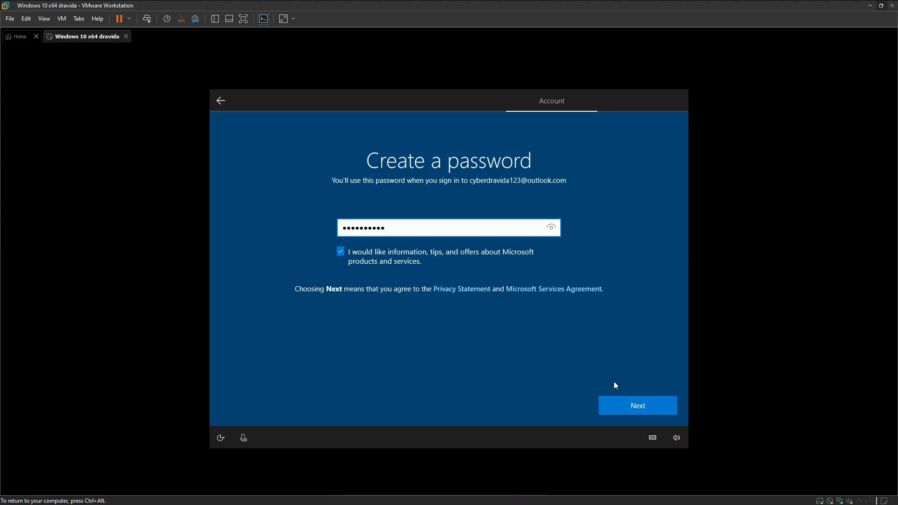
pyautogui.click(627, 406)
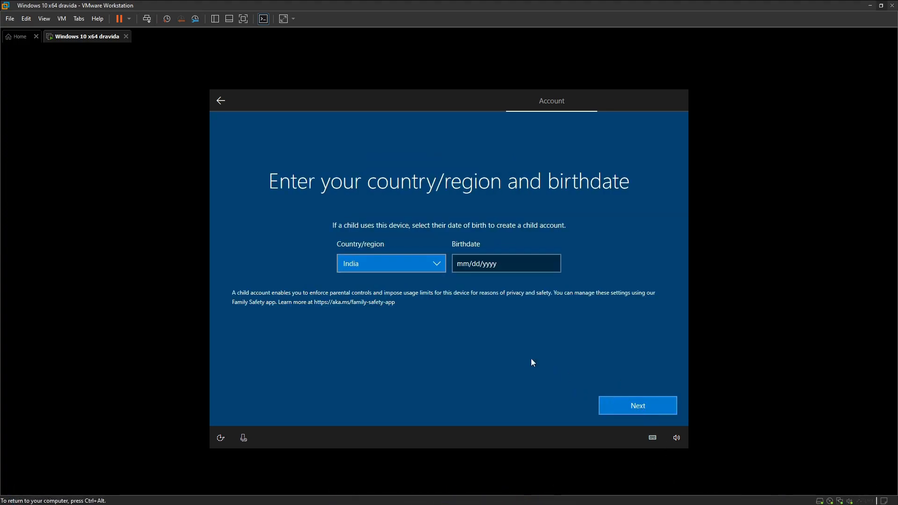
# Pick December 25 in the birthdate picker.
pyautogui.click(504, 263)
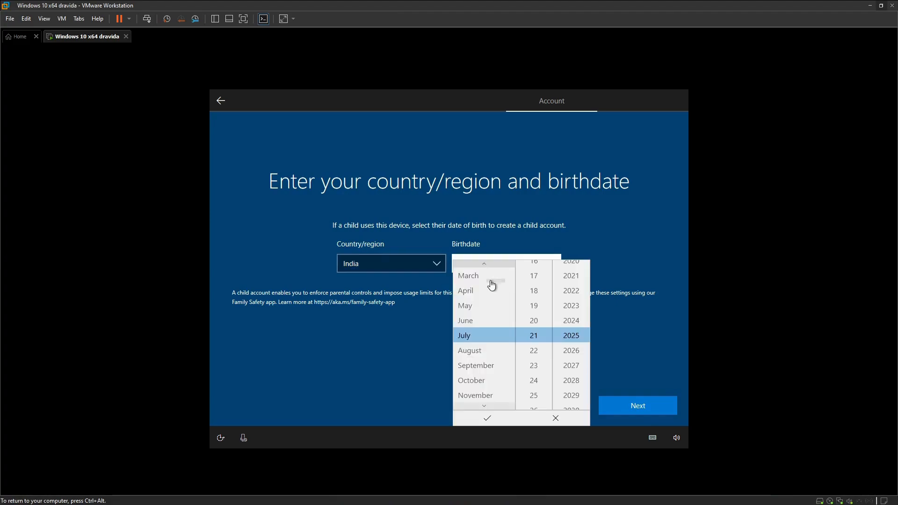
pyautogui.click(487, 396)
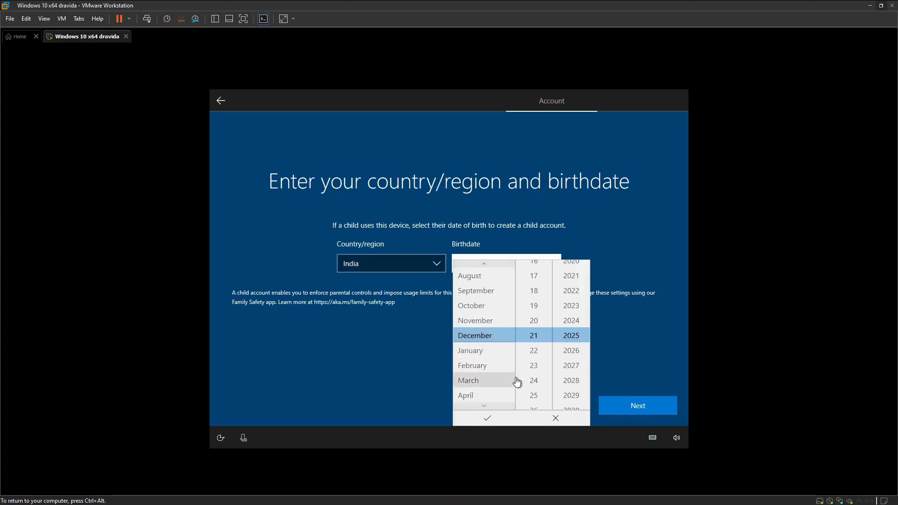
pyautogui.click(534, 395)
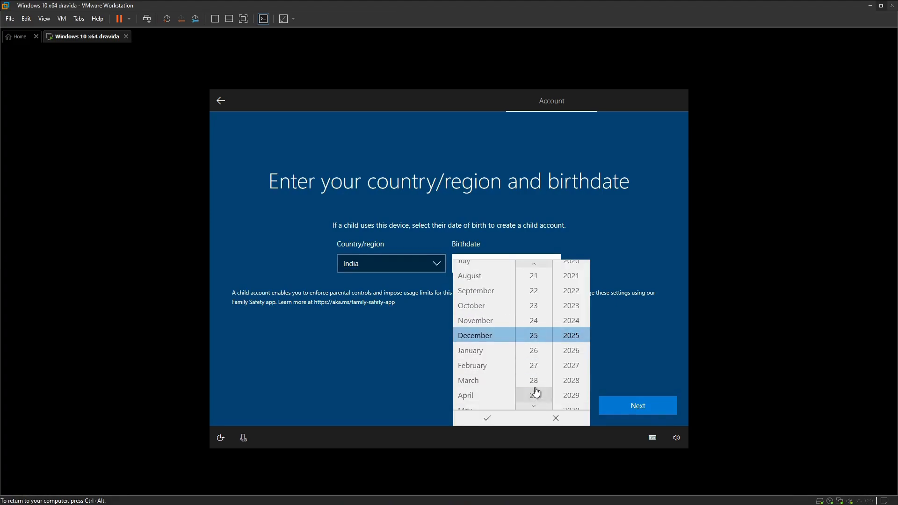
# Step the birth year back to 2000, confirm 12/25/2000 and continue.
pyautogui.scroll(1, 573, 333)
pyautogui.scroll(1, 574, 333)
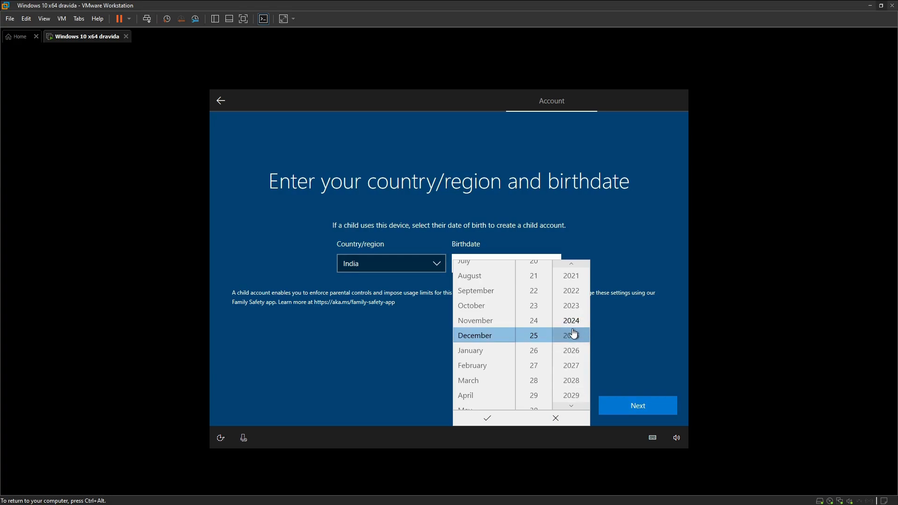
pyautogui.scroll(6, 574, 332)
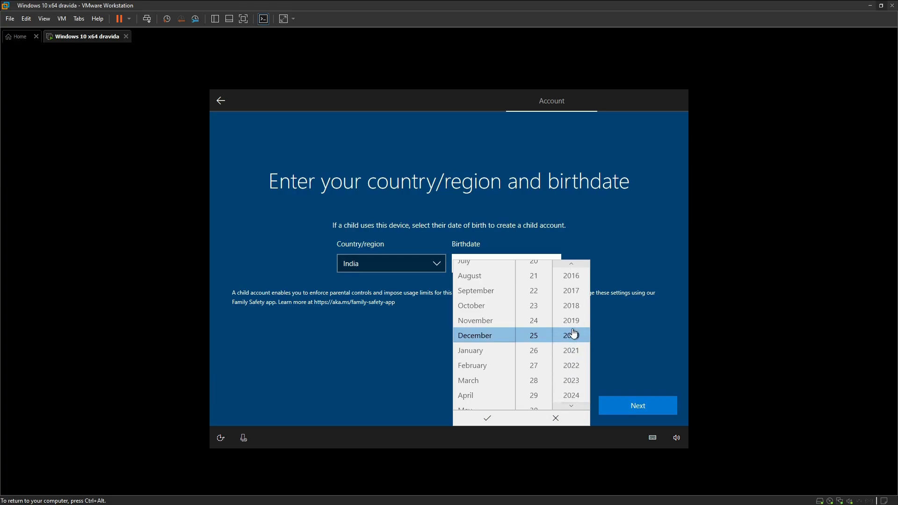
pyautogui.scroll(2, 575, 321)
pyautogui.click(575, 265)
pyautogui.click(574, 266)
pyautogui.click(575, 265)
pyautogui.click(575, 266)
pyautogui.click(574, 265)
pyautogui.click(575, 265)
pyautogui.click(575, 265)
pyautogui.click(575, 265)
pyautogui.click(574, 265)
pyautogui.click(574, 266)
pyautogui.click(575, 266)
pyautogui.click(575, 265)
pyautogui.click(568, 294)
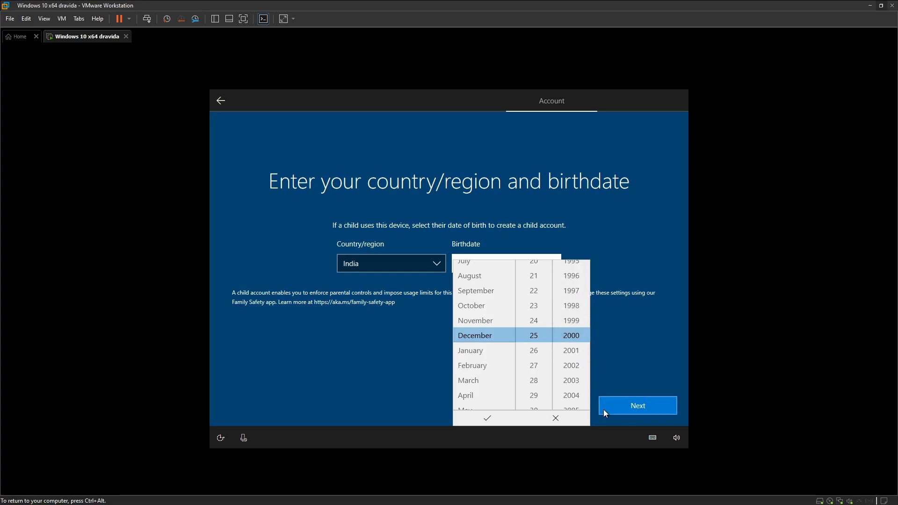
pyautogui.click(487, 419)
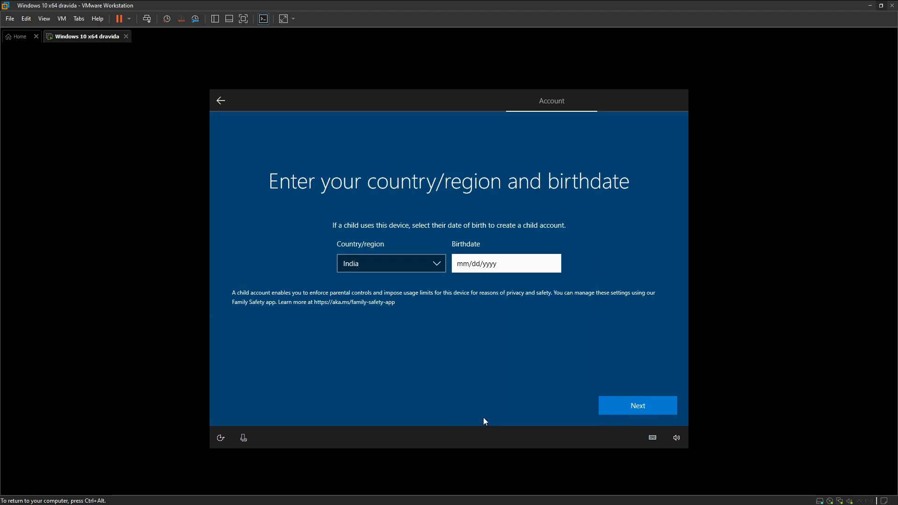
pyautogui.click(613, 403)
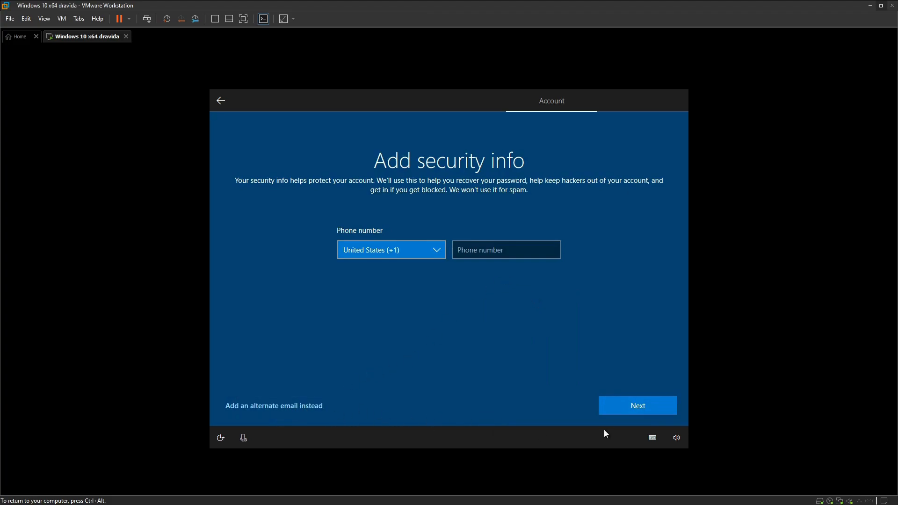
# Switch security info to an alternate email and bring the Temp Mail browser forward.
pyautogui.click(315, 406)
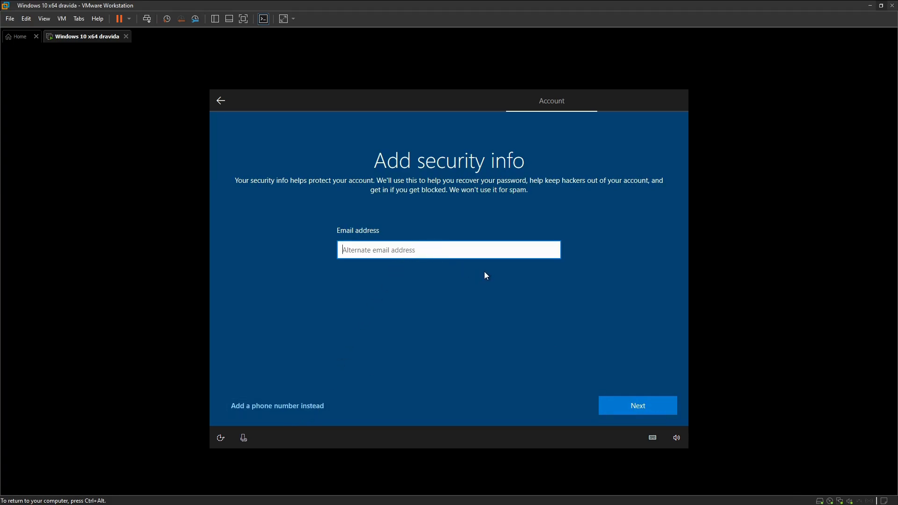
pyautogui.hotkey('ctrl', 'alt')
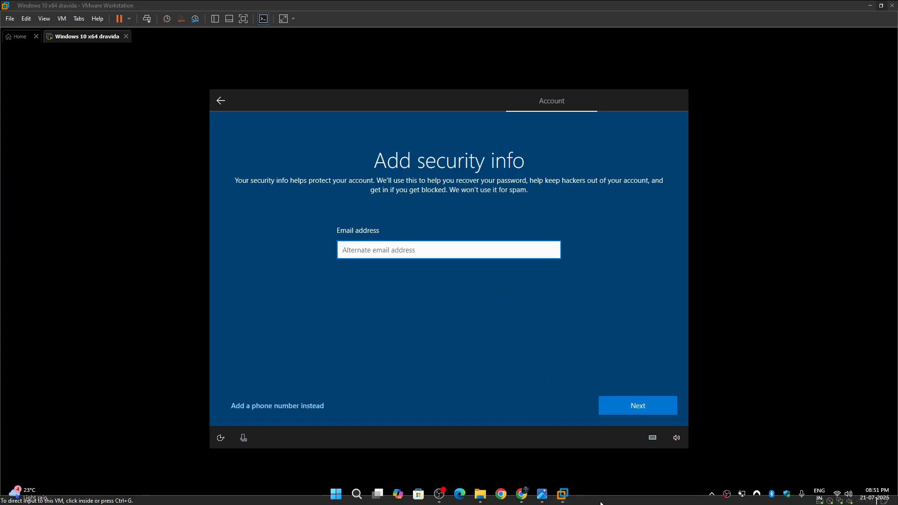
pyautogui.hotkey('alt', 'Tab')
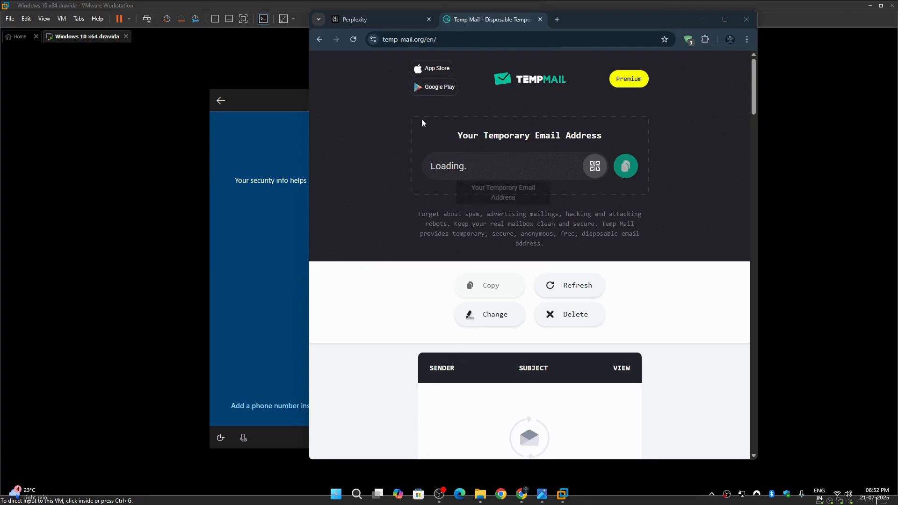
# Copy the temporary address and arrange Chrome on the left, the VM on the right.
pyautogui.click(626, 167)
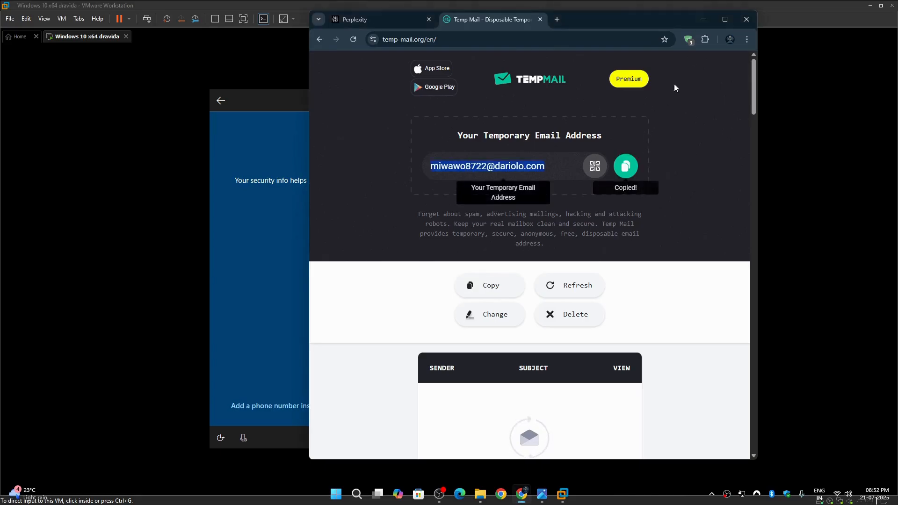
pyautogui.click(703, 20)
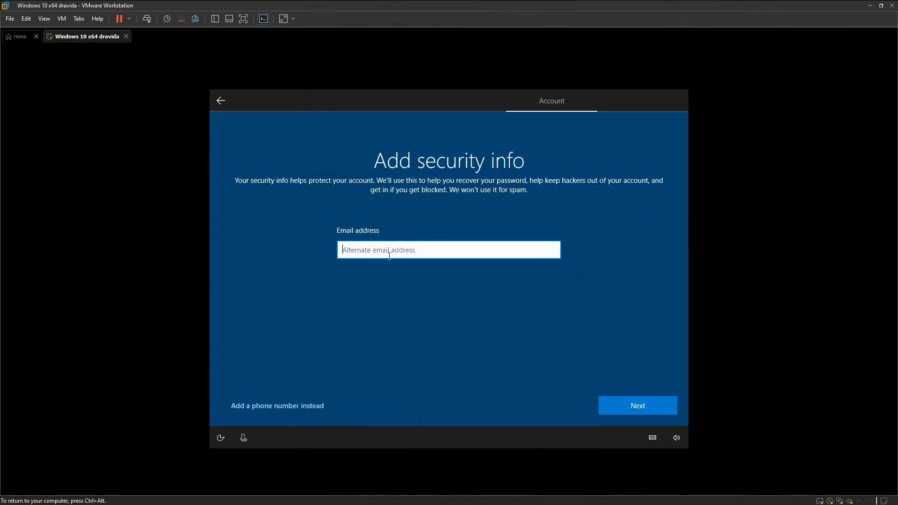
pyautogui.click(433, 253)
pyautogui.hotkey('ctrl', 'alt')
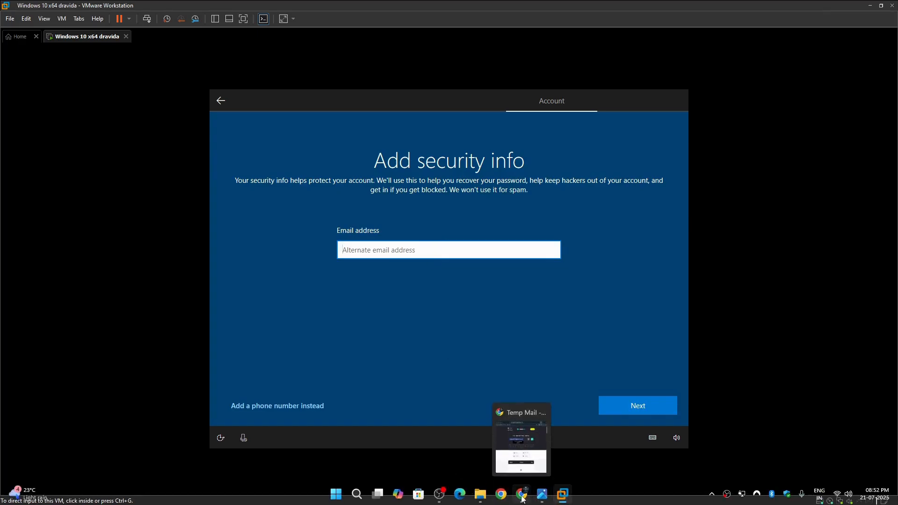
pyautogui.click(523, 500)
pyautogui.moveTo(595, 16); pyautogui.dragTo(0, 140)
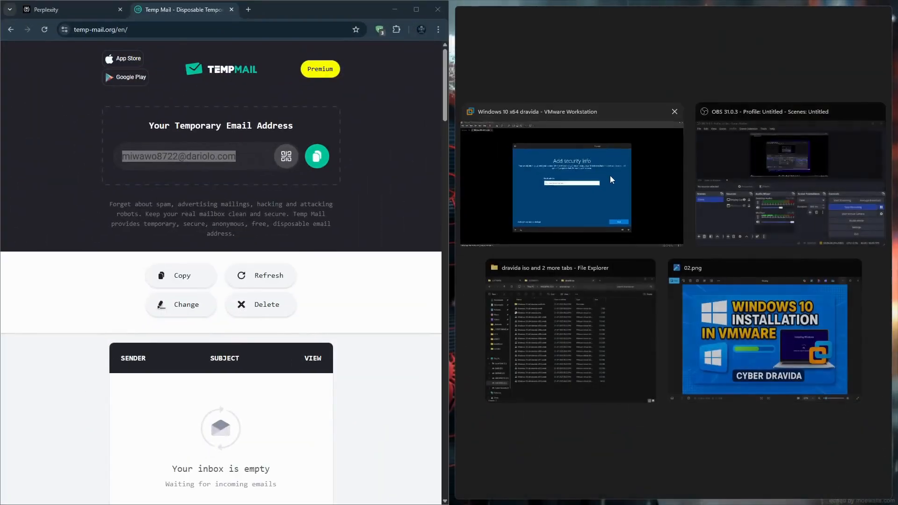
pyautogui.click(610, 175)
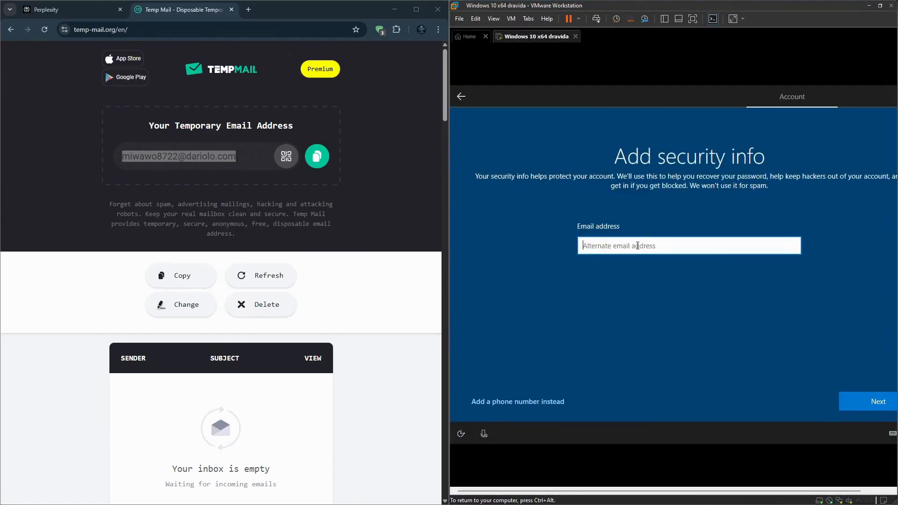
# Enter the temporary Temp Mail address as the alternate security email and submit it.
pyautogui.click(231, 206)
pyautogui.click(609, 248)
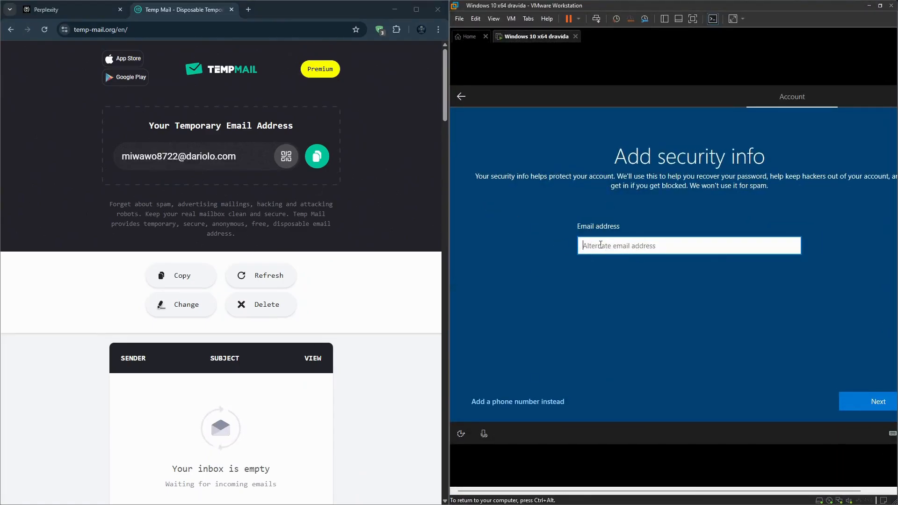
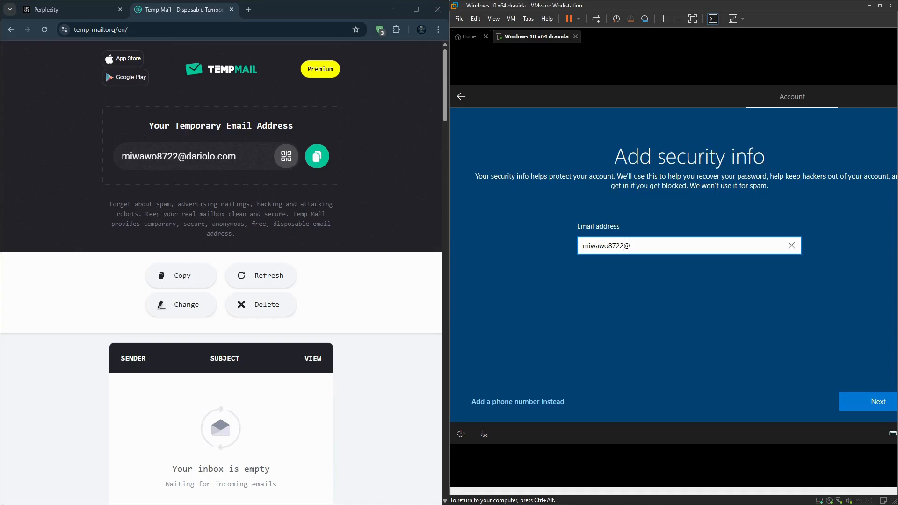
pyautogui.click(858, 398)
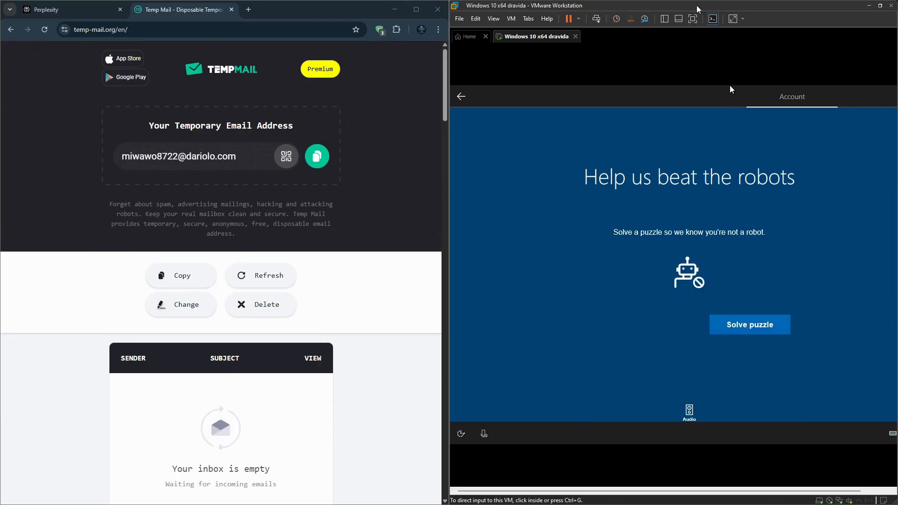
# Maximize the VM, start the robot check, and solve the three-cameras and four-anchors puzzles.
pyautogui.doubleClick(699, 8)
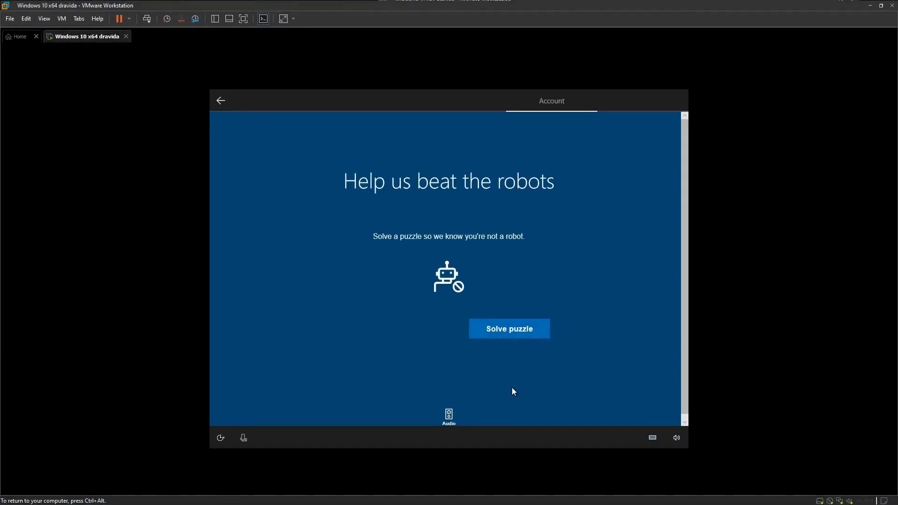
pyautogui.click(503, 330)
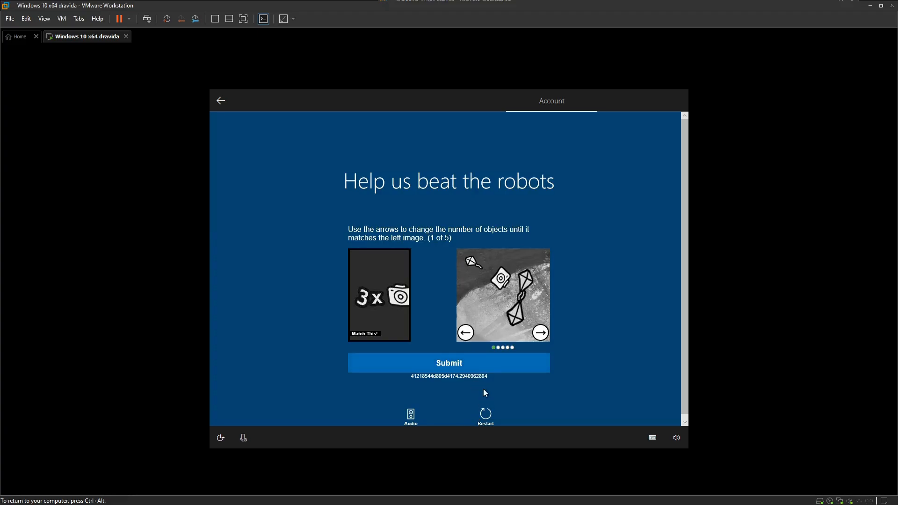
pyautogui.click(540, 333)
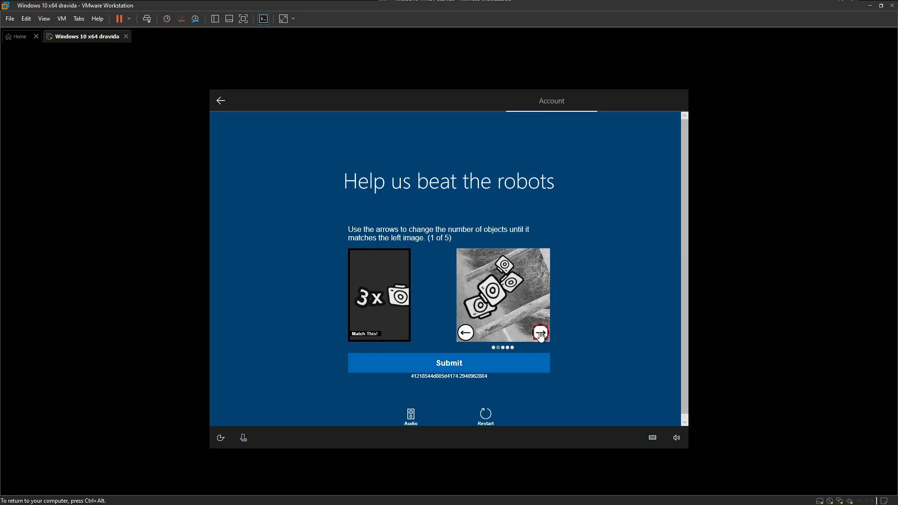
pyautogui.click(541, 334)
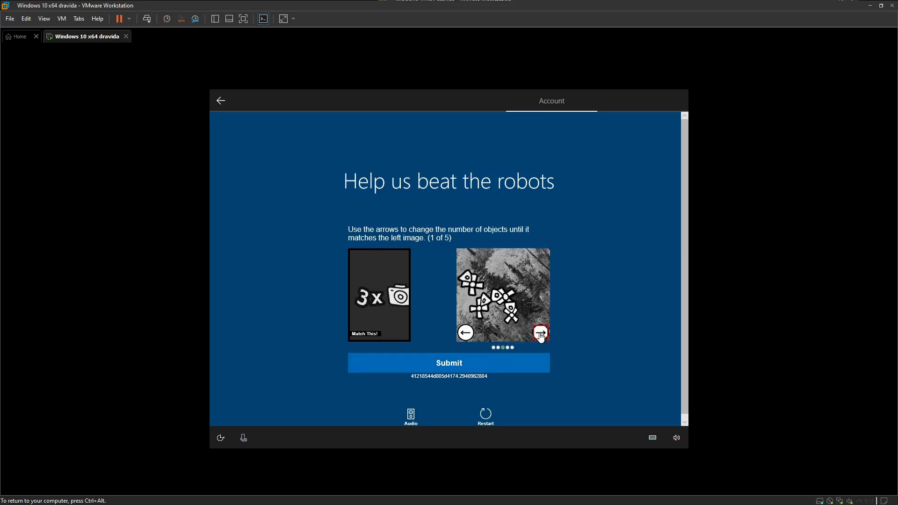
pyautogui.click(540, 334)
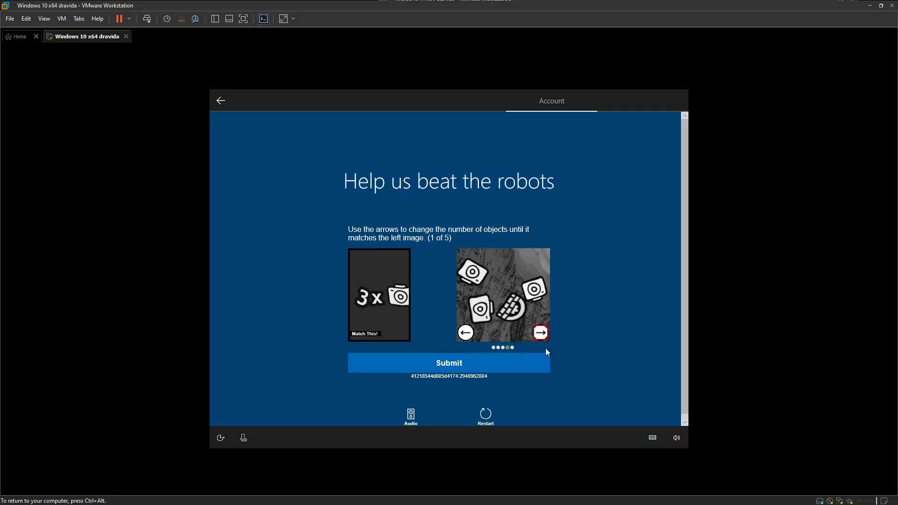
pyautogui.click(516, 368)
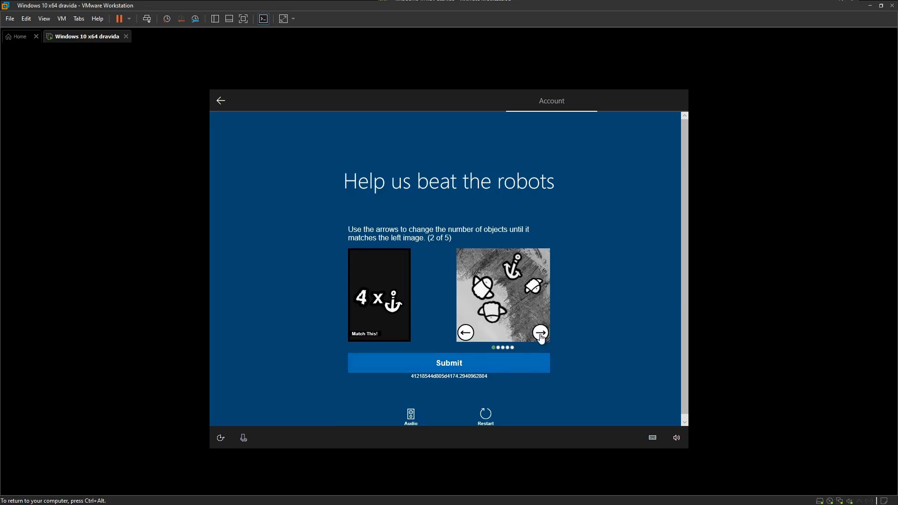
pyautogui.click(541, 333)
pyautogui.click(541, 333)
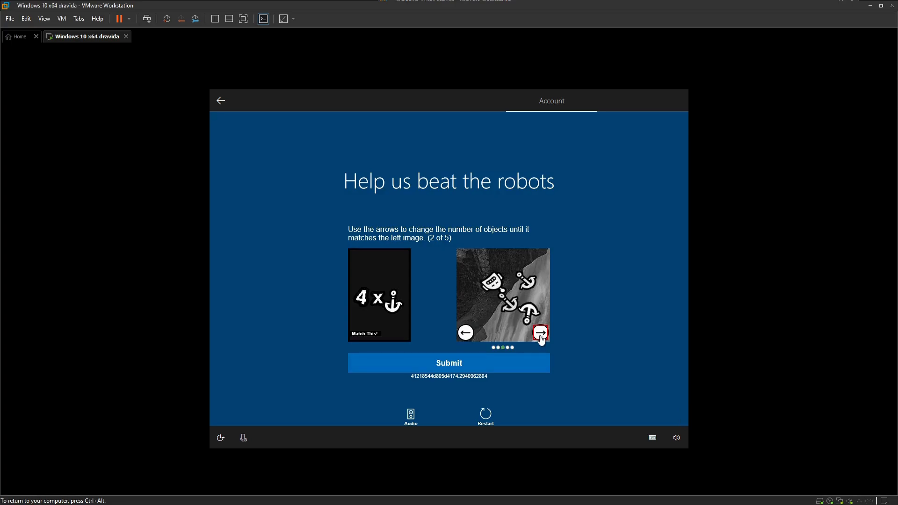
pyautogui.click(541, 333)
pyautogui.click(516, 359)
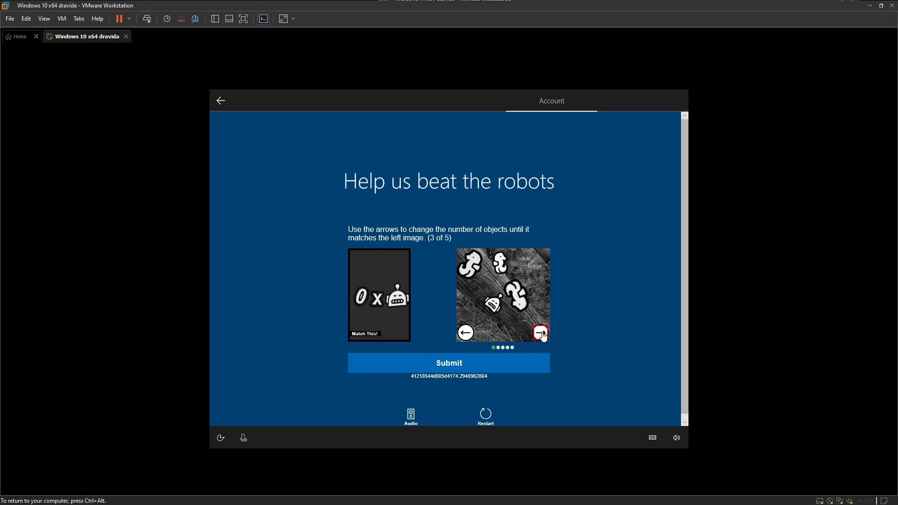
# Solve puzzles 3 to 5: zero robots, one chain link, four shapes.
pyautogui.click(542, 333)
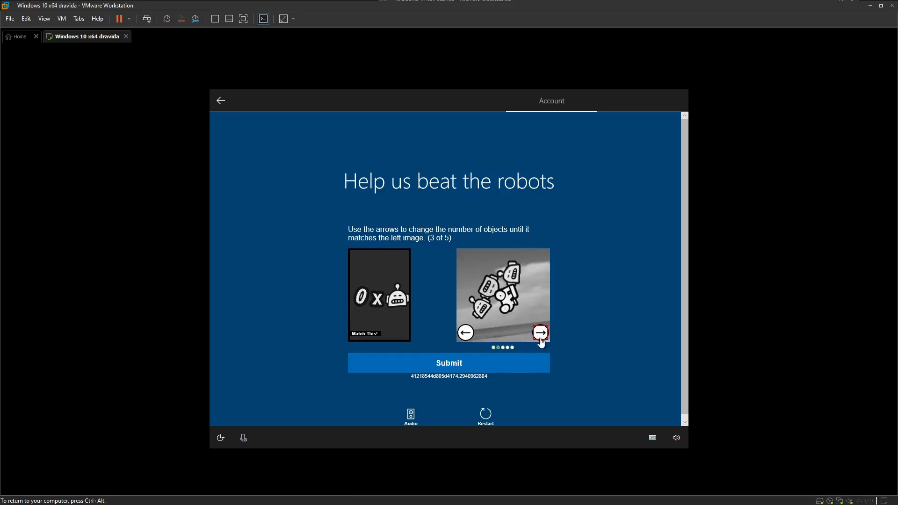
pyautogui.click(541, 333)
pyautogui.click(477, 362)
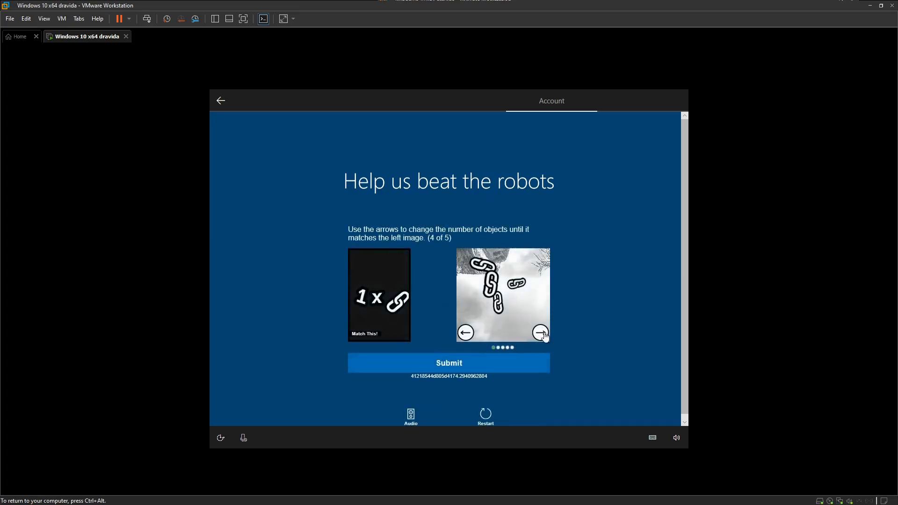
pyautogui.click(542, 333)
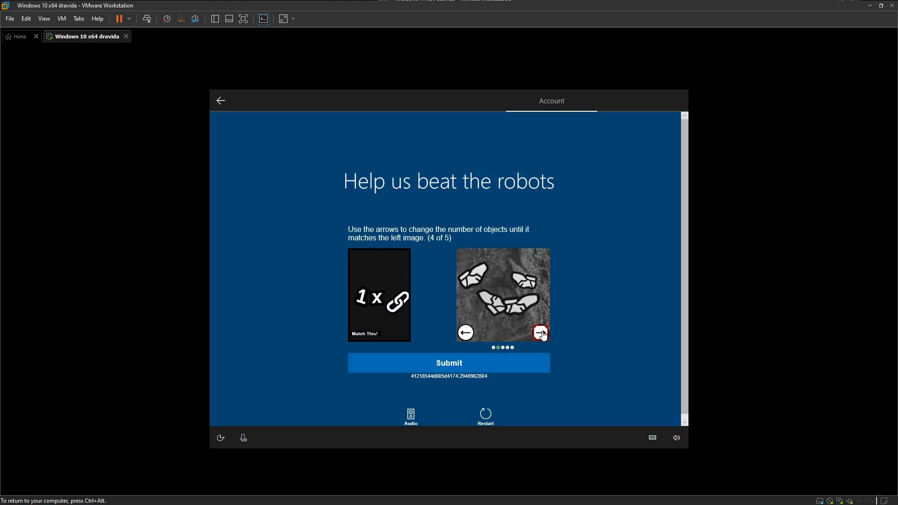
pyautogui.click(542, 333)
pyautogui.click(542, 334)
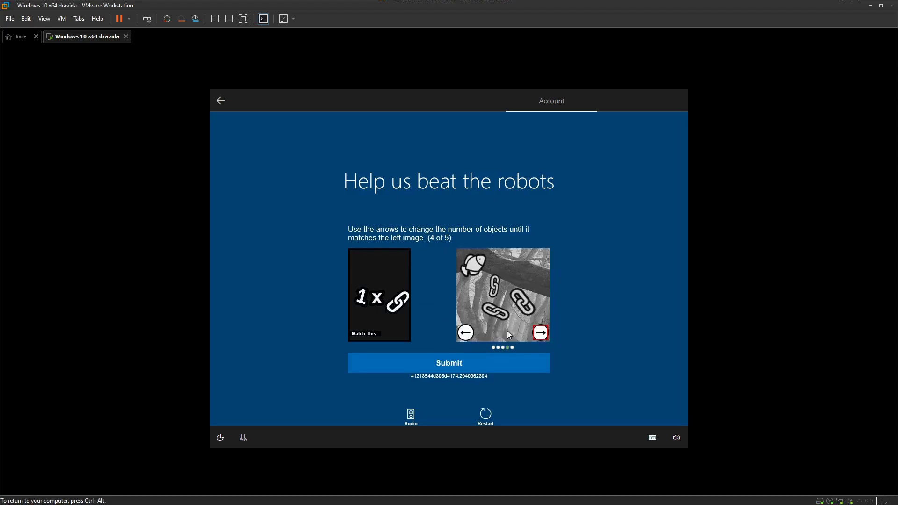
pyautogui.click(472, 334)
pyautogui.click(510, 370)
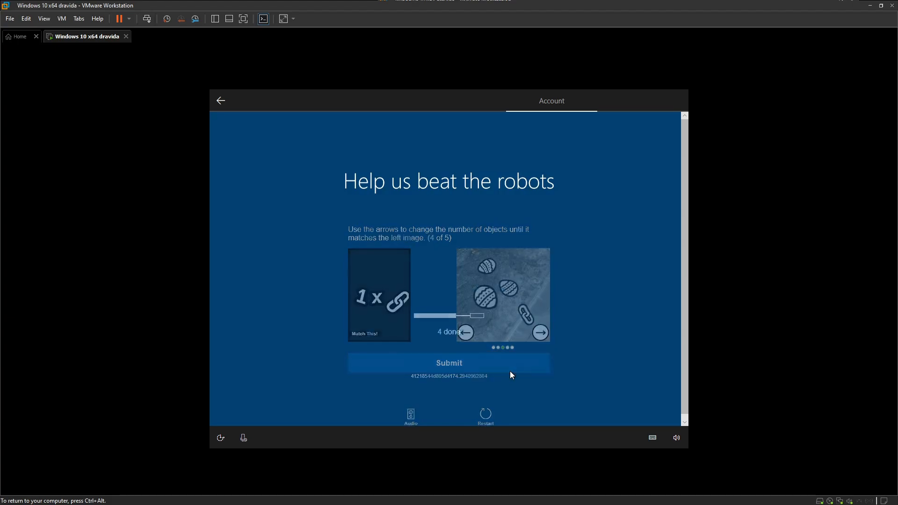
pyautogui.click(540, 334)
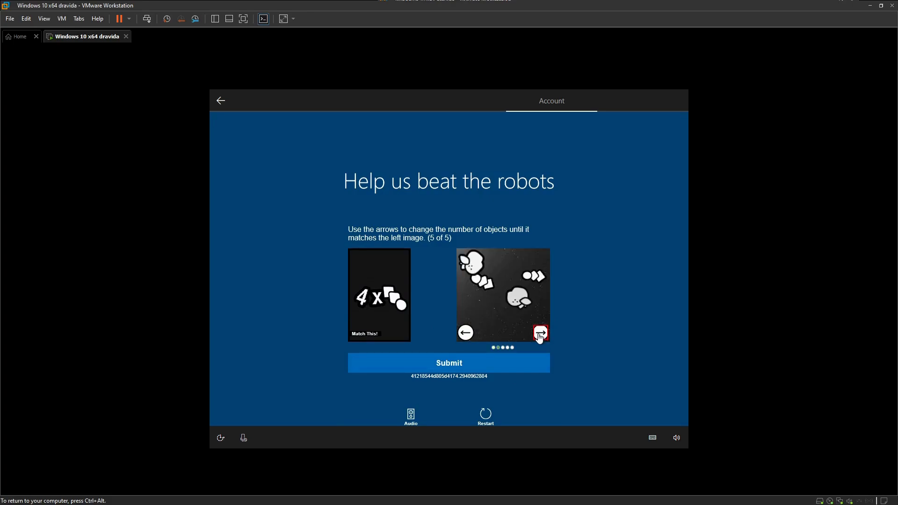
pyautogui.click(540, 334)
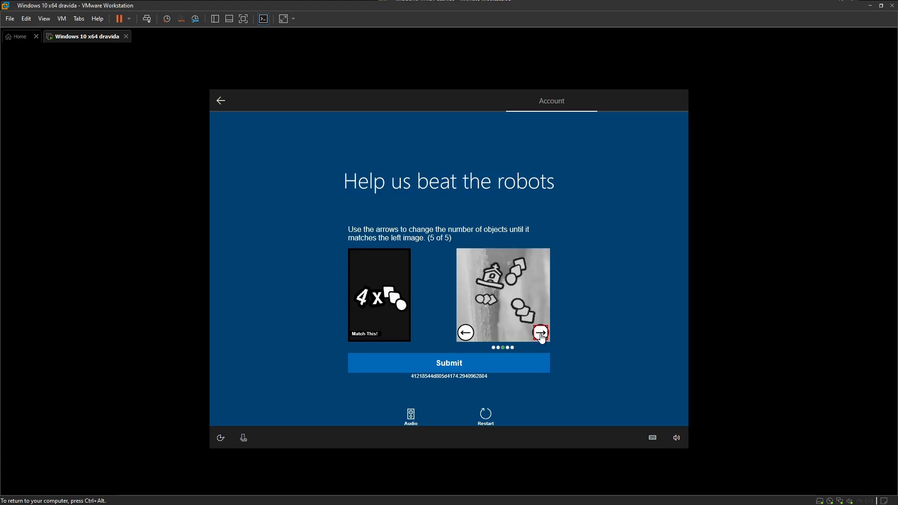
pyautogui.click(541, 334)
pyautogui.click(534, 363)
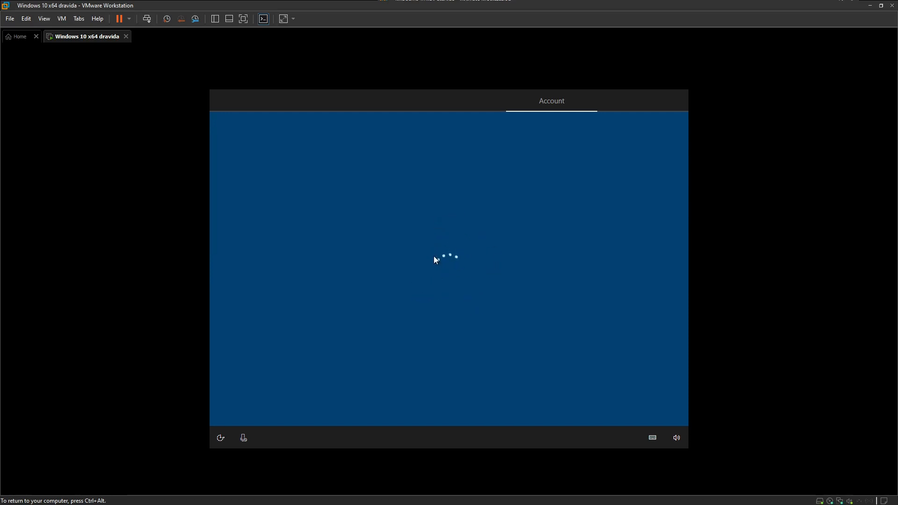
# Create and confirm a four-digit sign-in PIN for the Windows account.
pyautogui.click(621, 398)
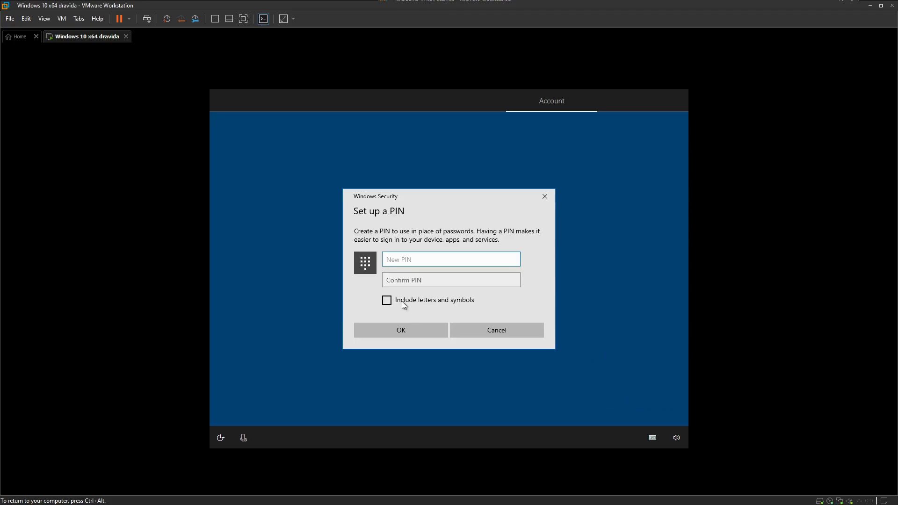
pyautogui.write('1234')
pyautogui.click(403, 278)
pyautogui.write('1234')
pyautogui.click(412, 336)
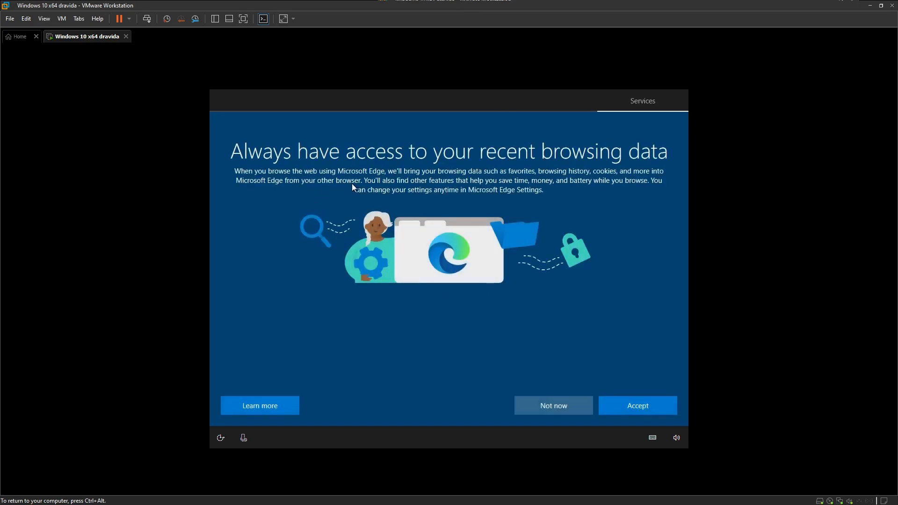
# Decline importing browsing data into Edge and accept the default privacy settings.
pyautogui.click(541, 408)
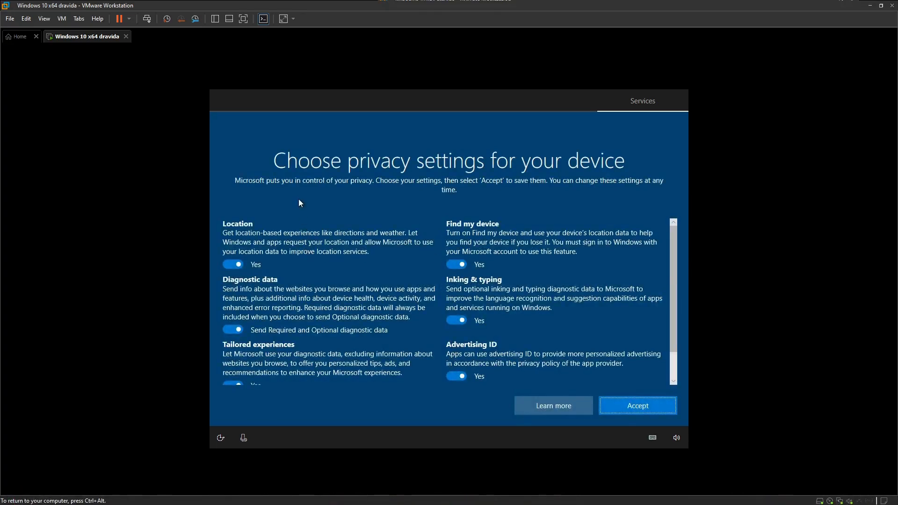
pyautogui.scroll(-2, 282, 335)
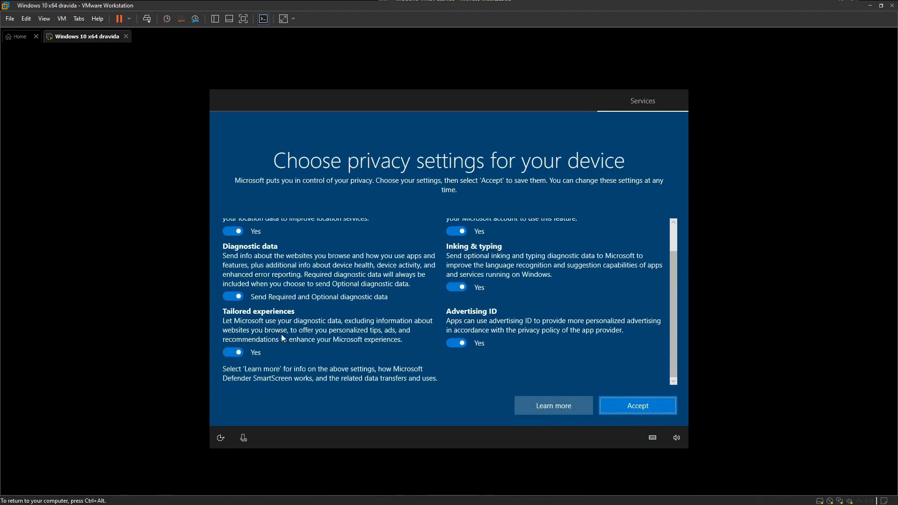
pyautogui.scroll(2, 574, 294)
pyautogui.click(628, 408)
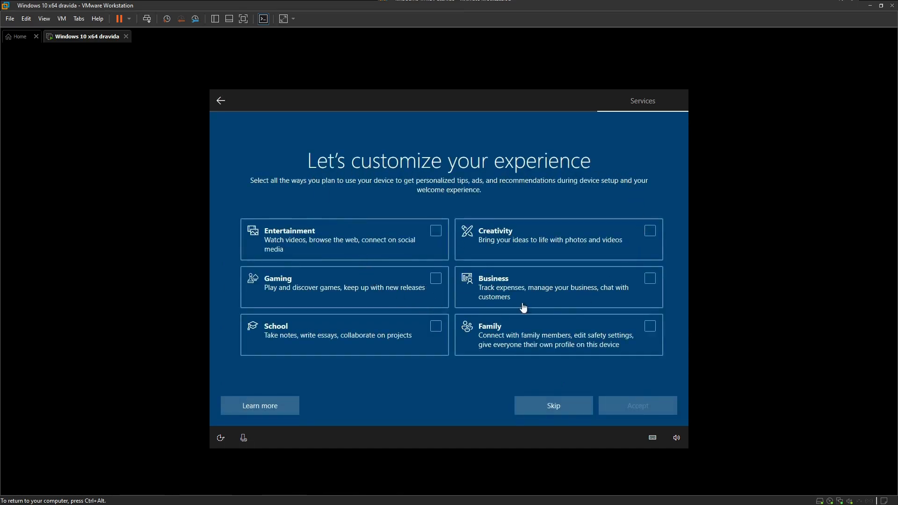
# Skip device customization, Android phone linking, the Microsoft 365 offer and Cortana access.
pyautogui.click(554, 402)
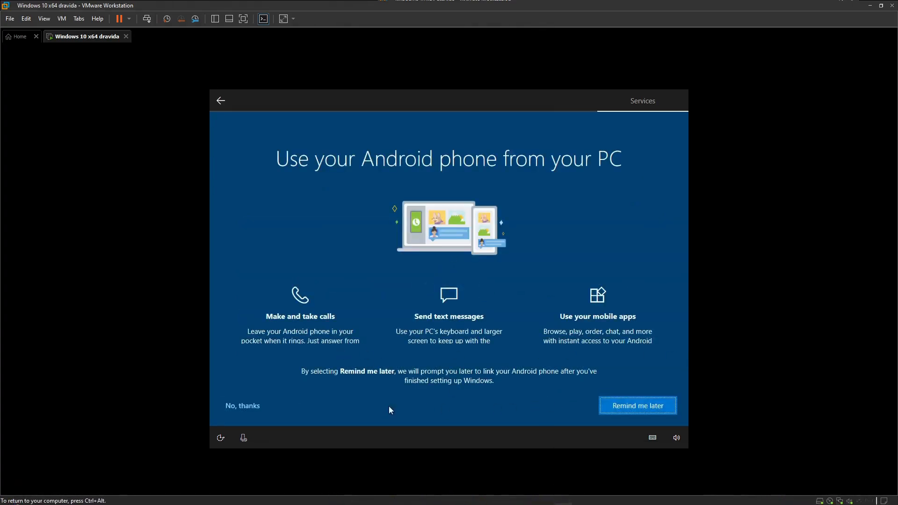
pyautogui.click(255, 409)
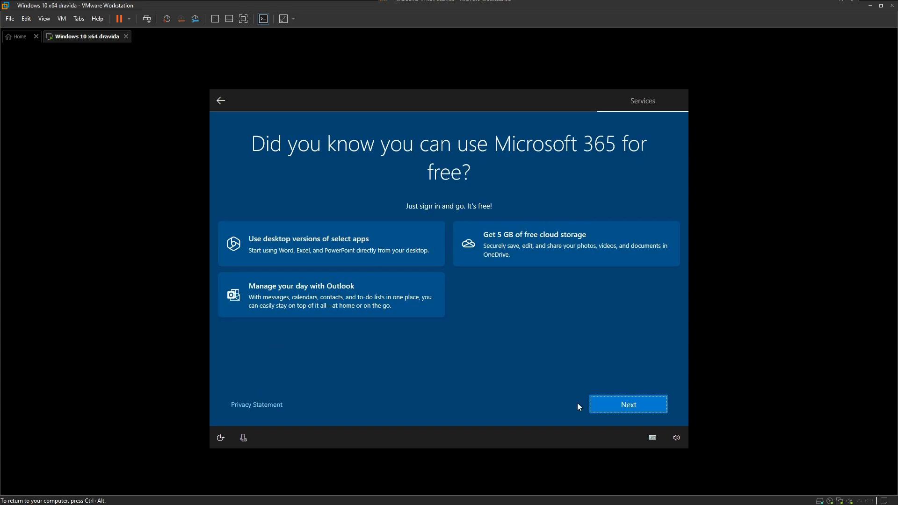
pyautogui.click(608, 399)
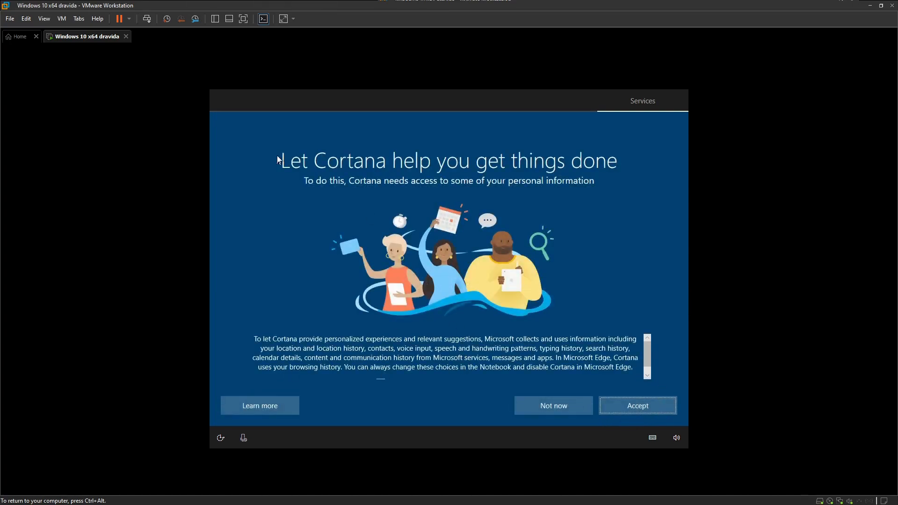
pyautogui.click(559, 401)
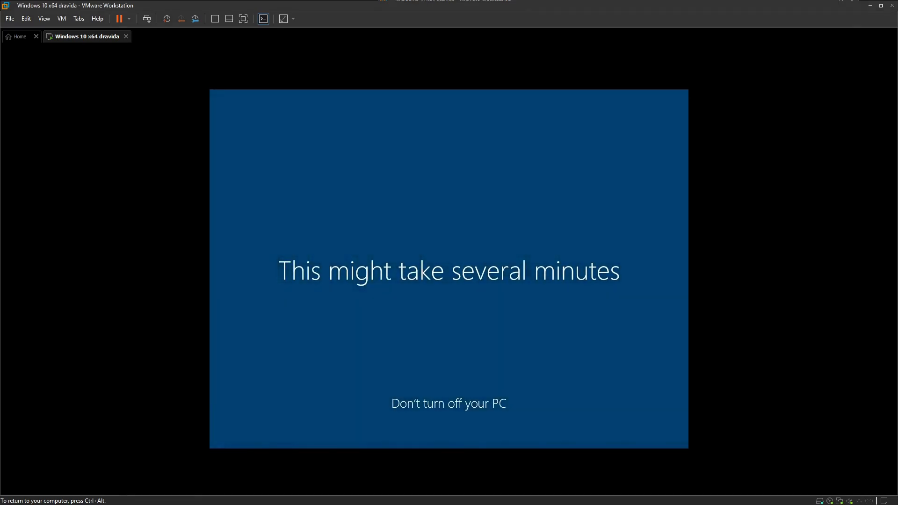
# Release keyboard and mouse from the VM to the host once the desktop loads.
pyautogui.hotkey('ctrl', 'alt')
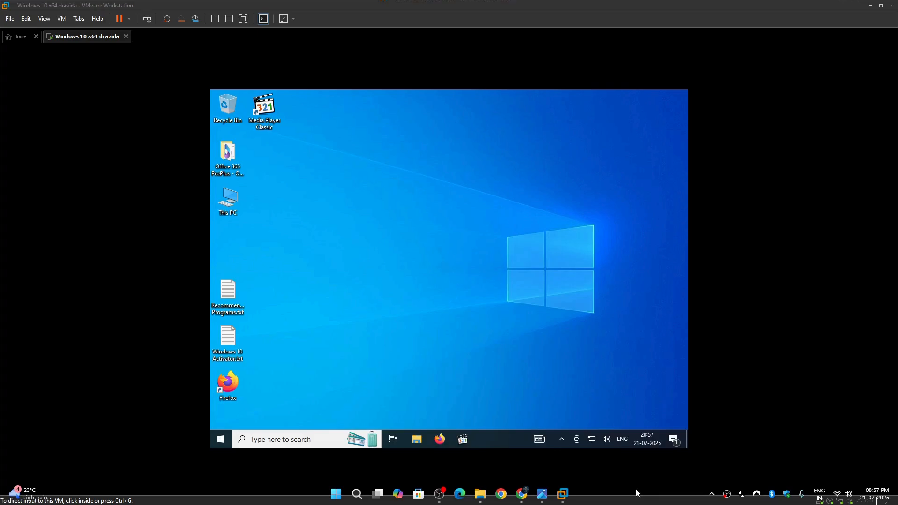
# Stack Recommended Programs.txt, Windows 10 Activator.txt and Firefox directly beneath This PC.
pyautogui.click(236, 206)
pyautogui.moveTo(233, 290); pyautogui.dragTo(238, 245)
pyautogui.moveTo(234, 335); pyautogui.dragTo(235, 291)
pyautogui.click(295, 299)
pyautogui.moveTo(228, 384); pyautogui.dragTo(229, 338)
pyautogui.click(287, 350)
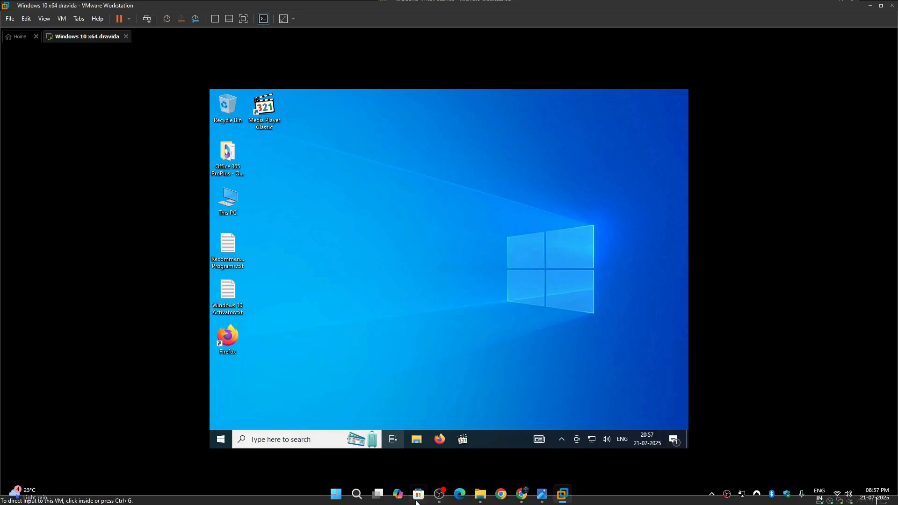
# Select all seven desktop icons, clear the selection, then check the VM's network connection status.
pyautogui.click(438, 495)
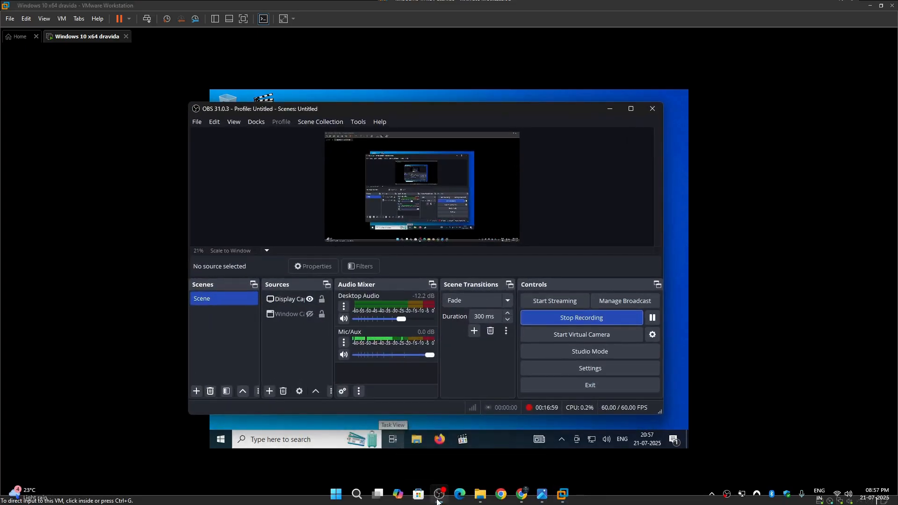
pyautogui.click(438, 497)
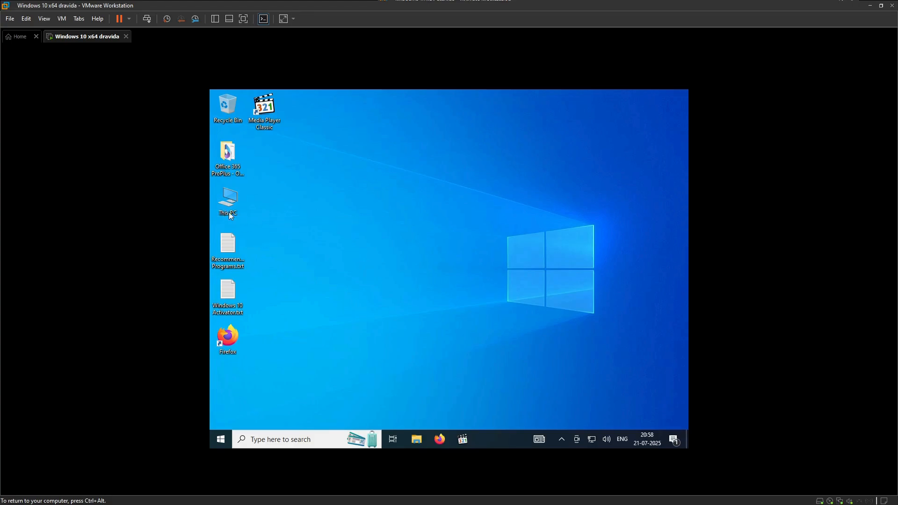
pyautogui.moveTo(296, 354); pyautogui.dragTo(212, 91)
pyautogui.click(392, 353)
pyautogui.click(592, 439)
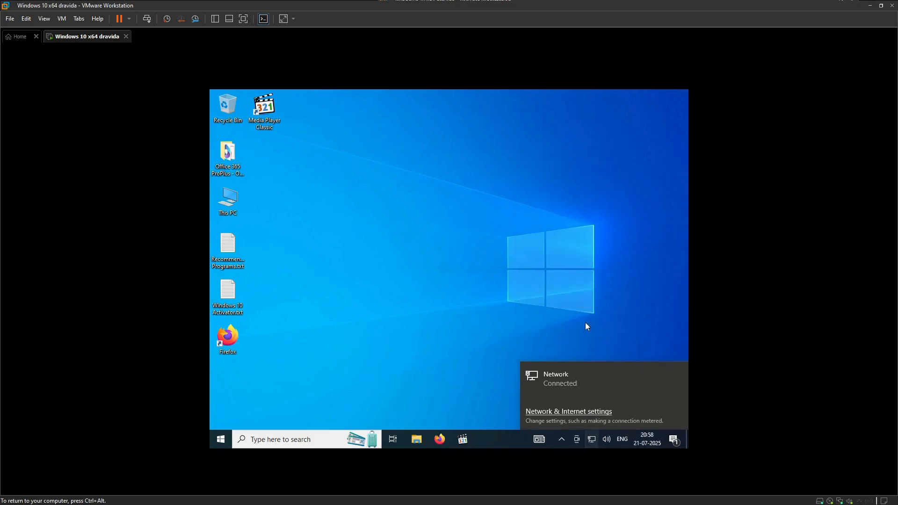
pyautogui.click(443, 281)
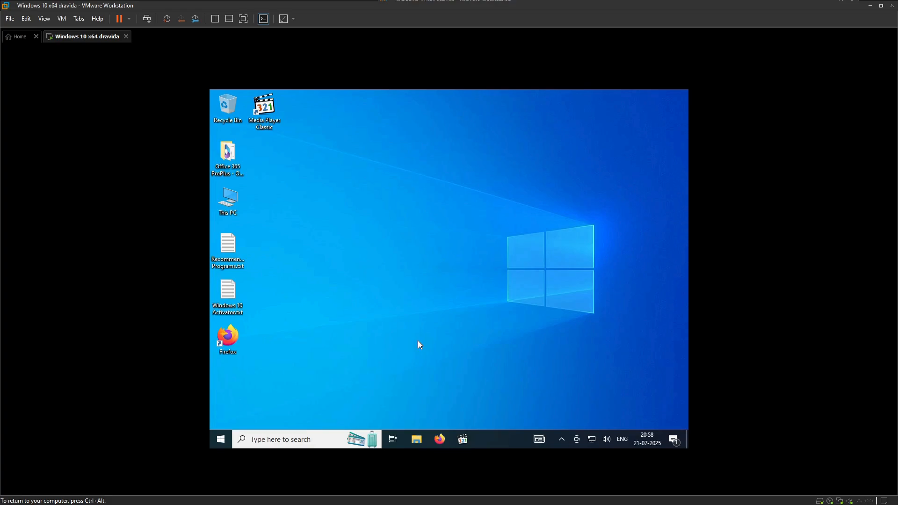
pyautogui.moveTo(591, 504)
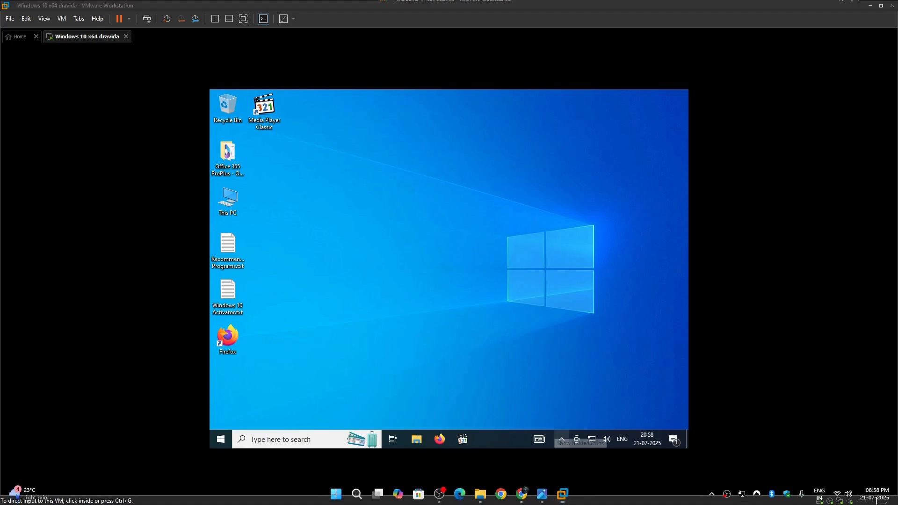